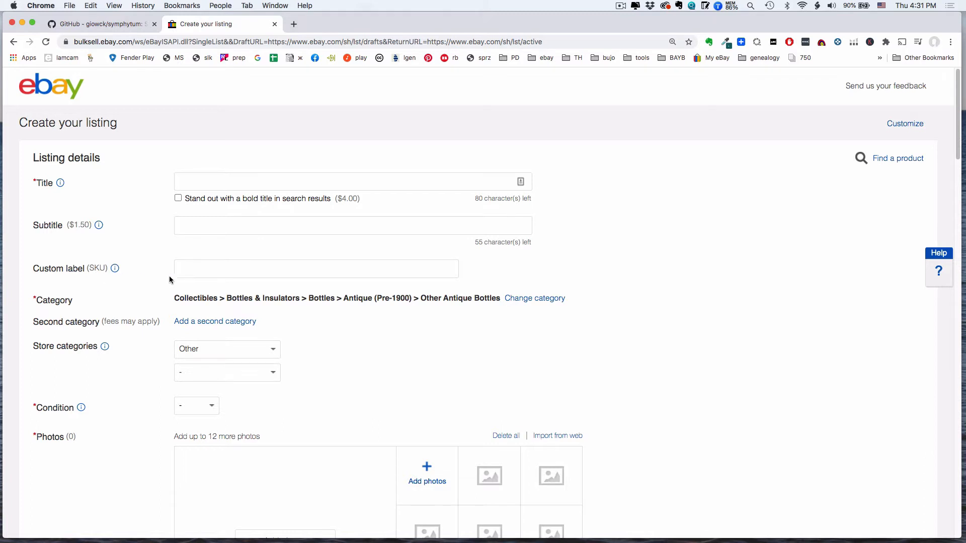
left_click(203, 271)
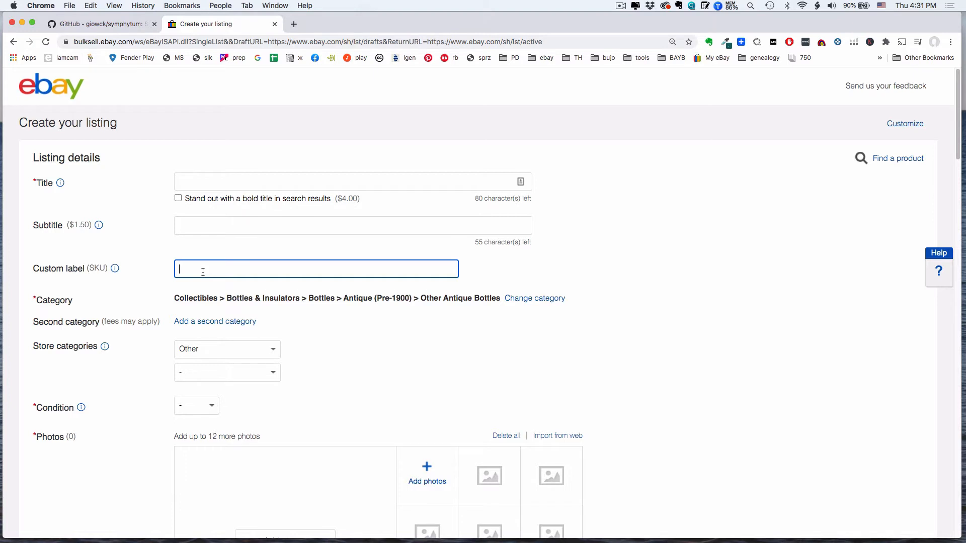
type("A")
key("BackSpace")
Step: Enter "Sample Item Q9" as the title of the eBay listing
left_click(195, 183)
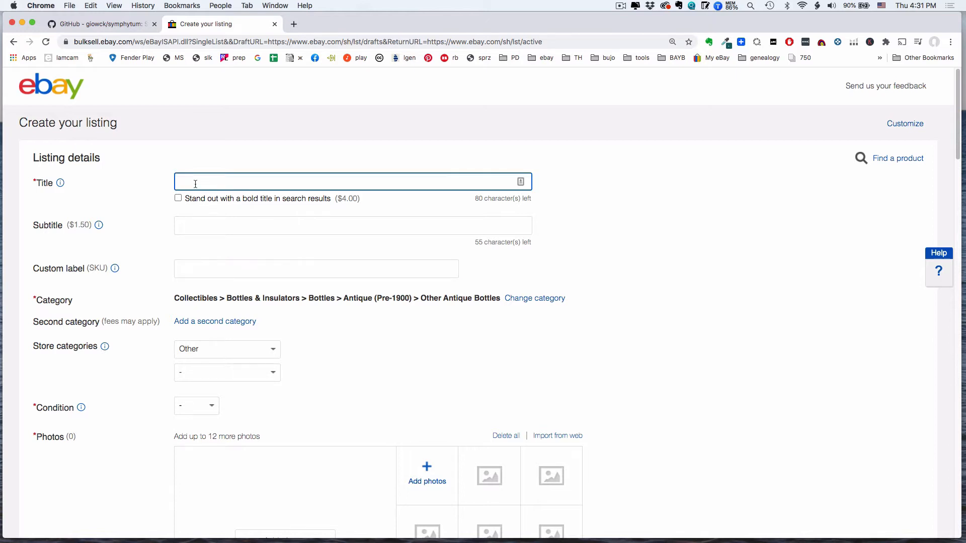
type("Sanmplle")
key("BackSpace")
key("BackSpace")
type("e Item Q9")
Step: Switch to the Symphytum GitHub page and review the README's introduction and interface screenshots
left_click(100, 25)
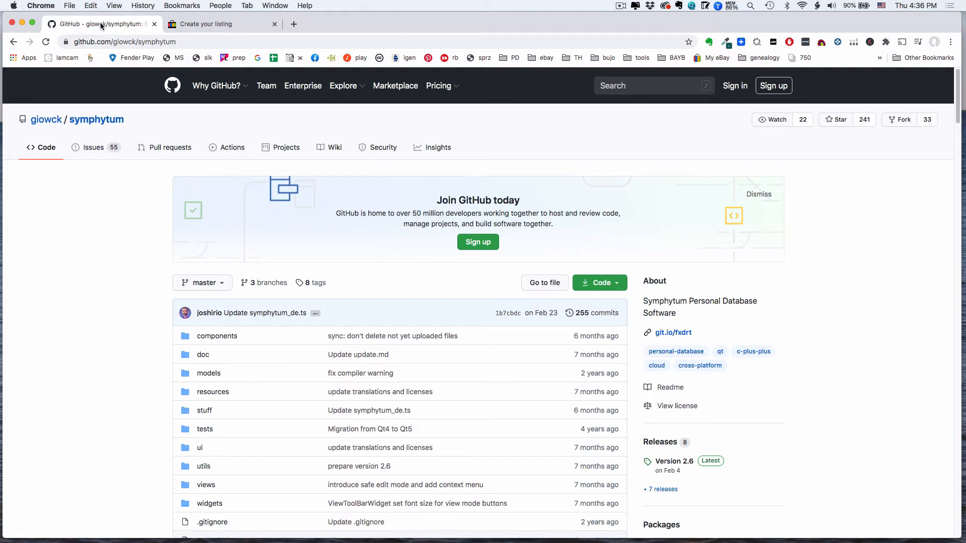
left_click(190, 41)
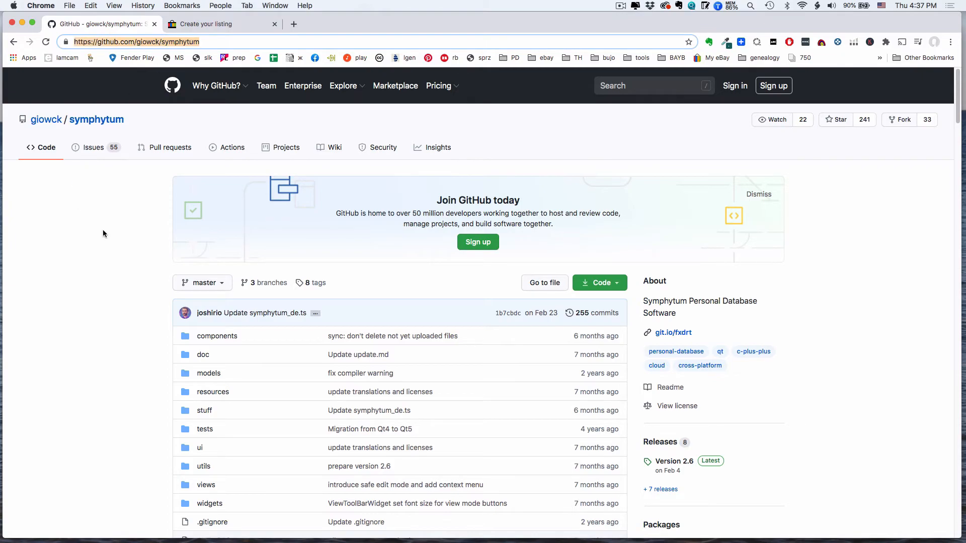
left_click(120, 243)
scroll(119, 243, "down", 3)
scroll(120, 246, "down", 20)
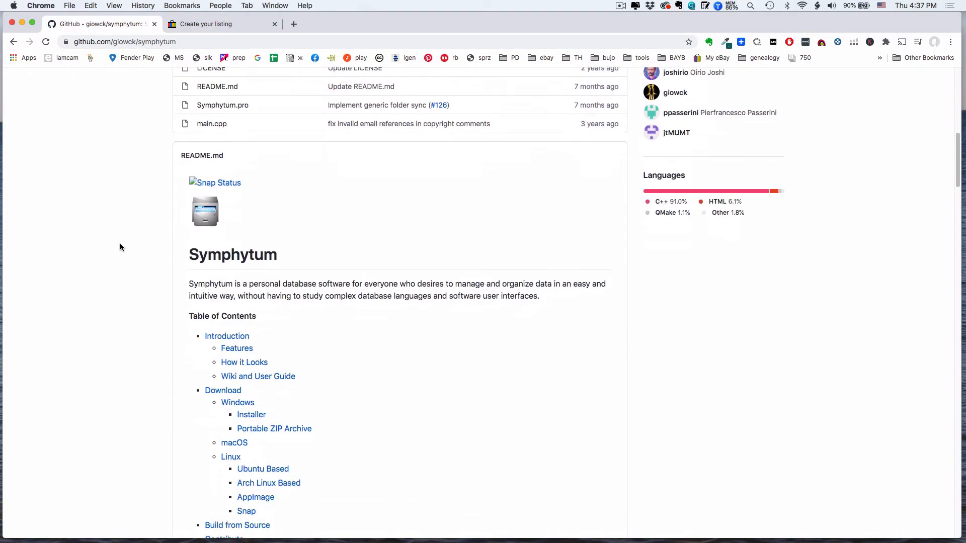
scroll(120, 246, "down", 15)
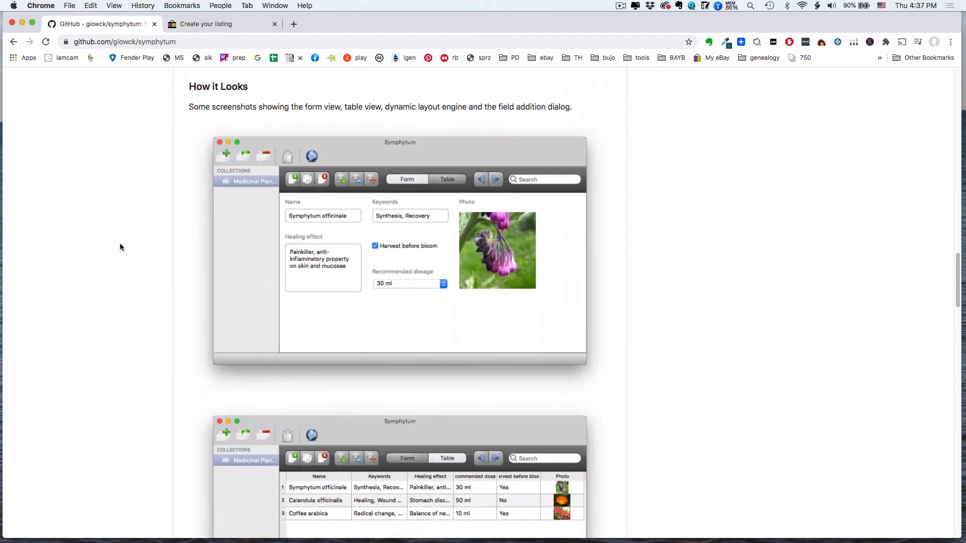
Step: Examine the README's download options for Windows, macOS and Linux and its build-from-source instructions
scroll(119, 243, "down", 3)
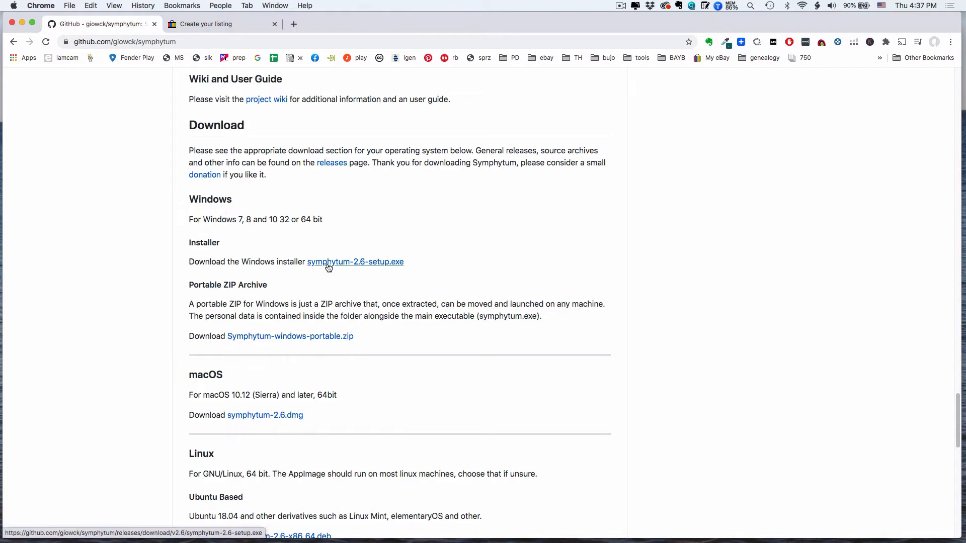
scroll(327, 267, "down", 5)
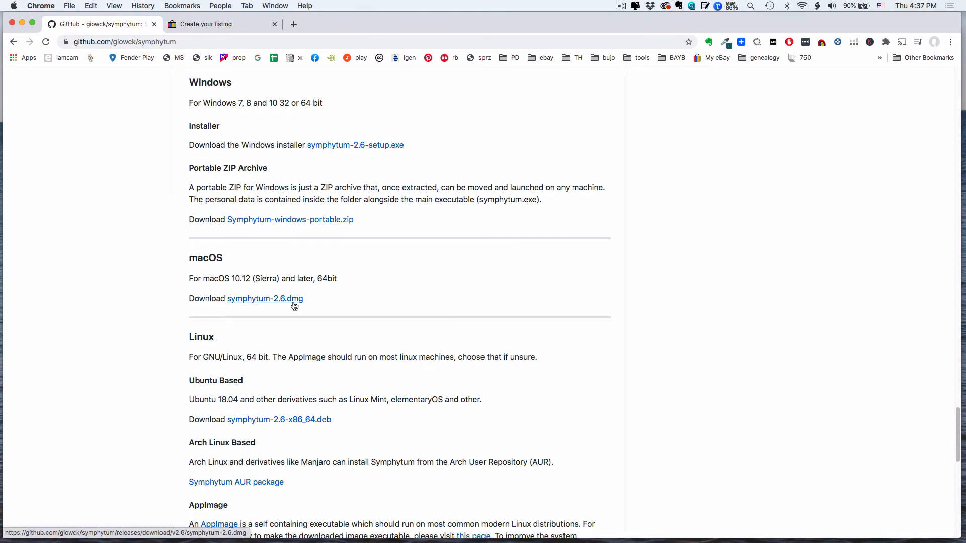
scroll(294, 305, "down", 5)
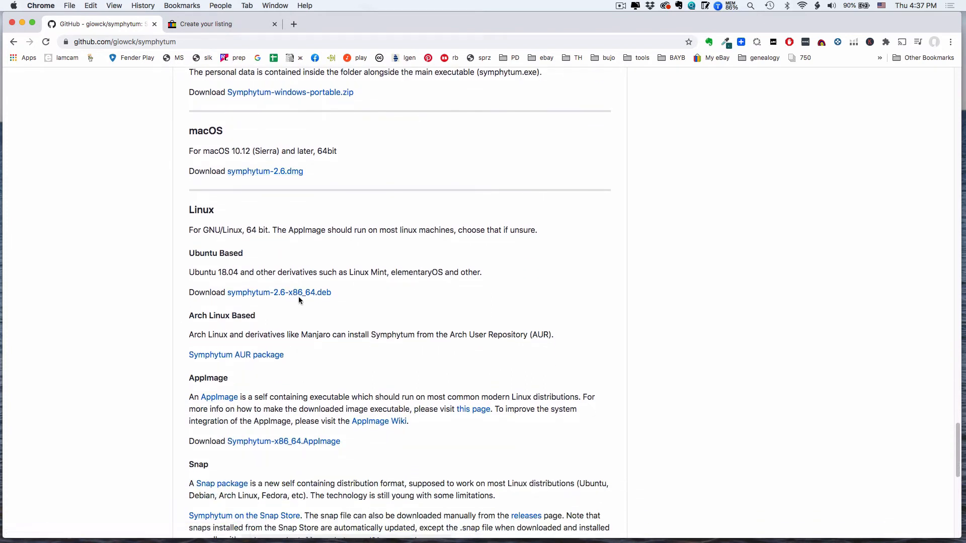
scroll(273, 365, "down", 6)
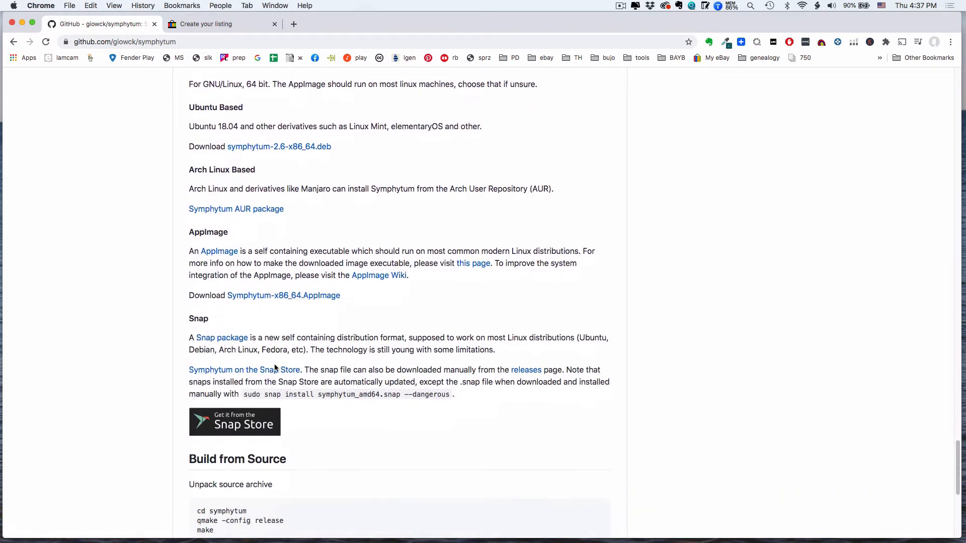
scroll(274, 368, "down", 2)
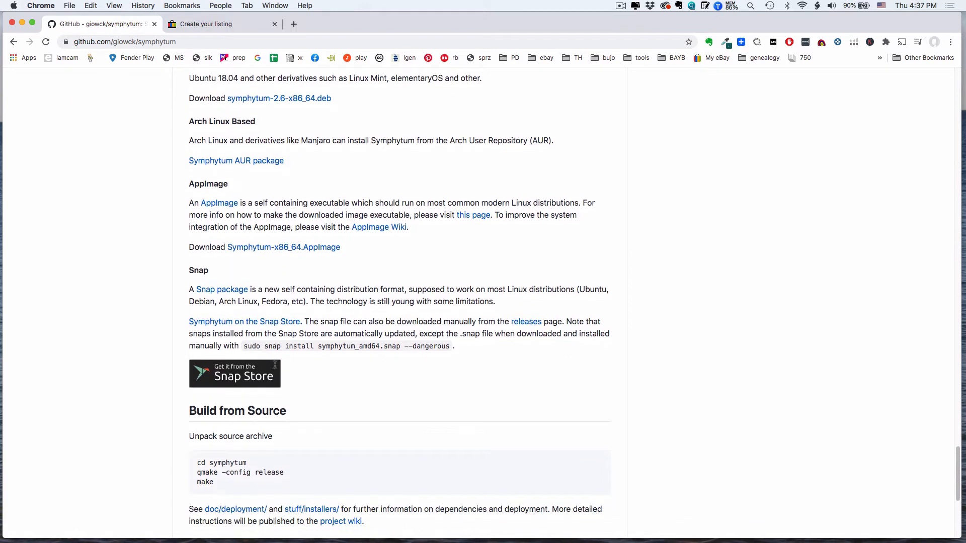
scroll(275, 367, "down", 5)
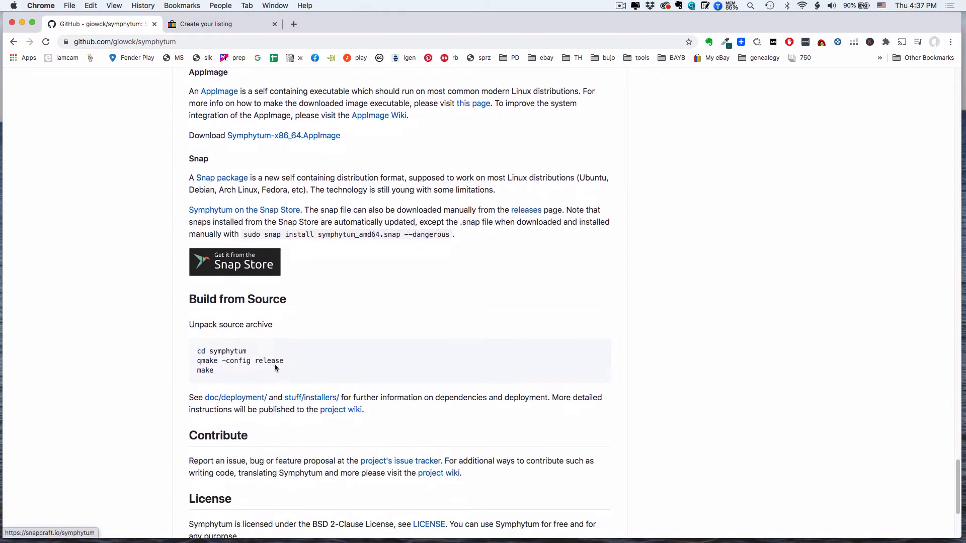
scroll(275, 367, "down", 2)
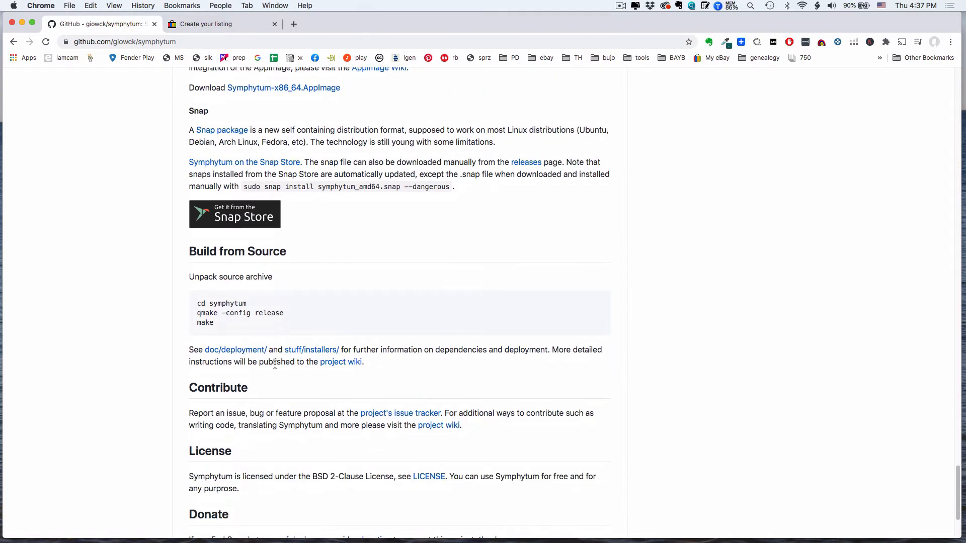
scroll(275, 364, "up", 15)
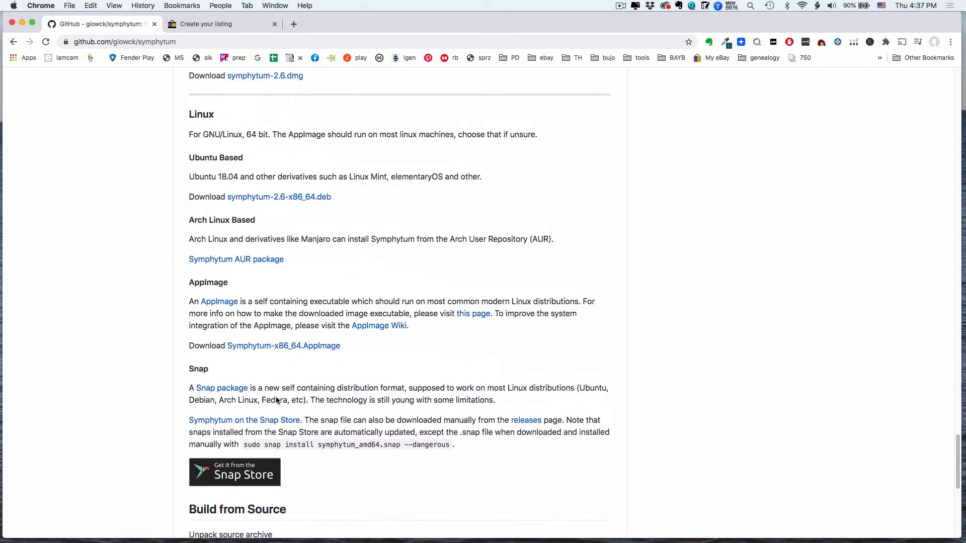
scroll(276, 400, "up", 8)
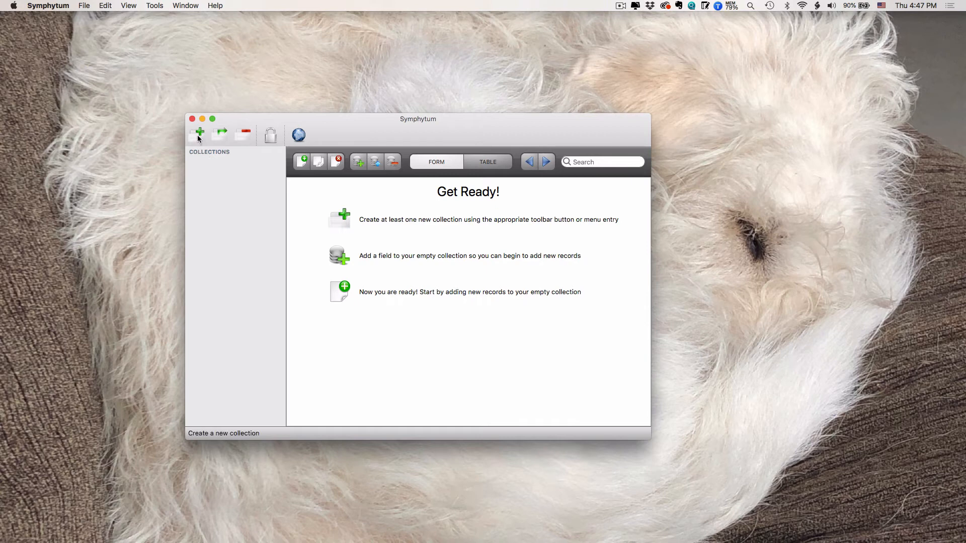
Step: Create a new collection named Inventory in Symphytum
left_click(198, 139)
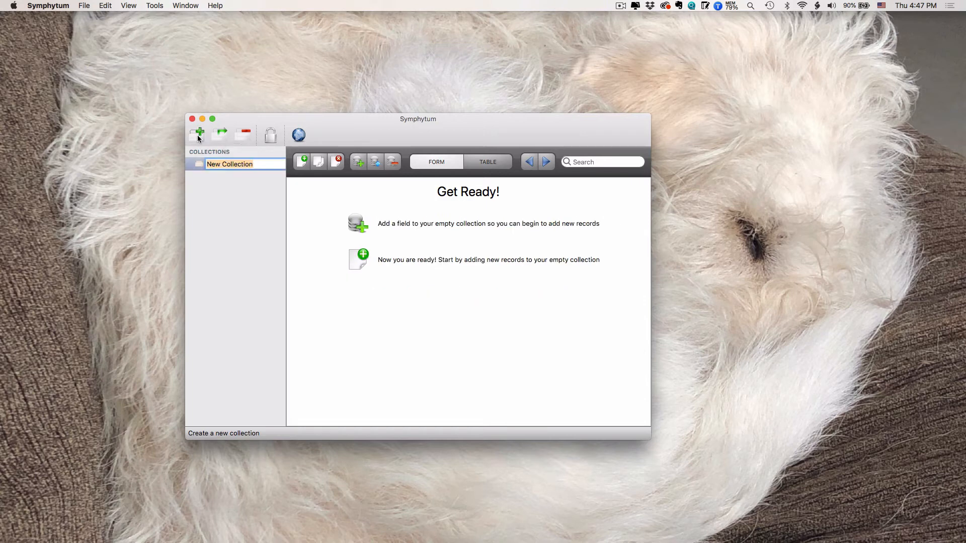
type("Inventory")
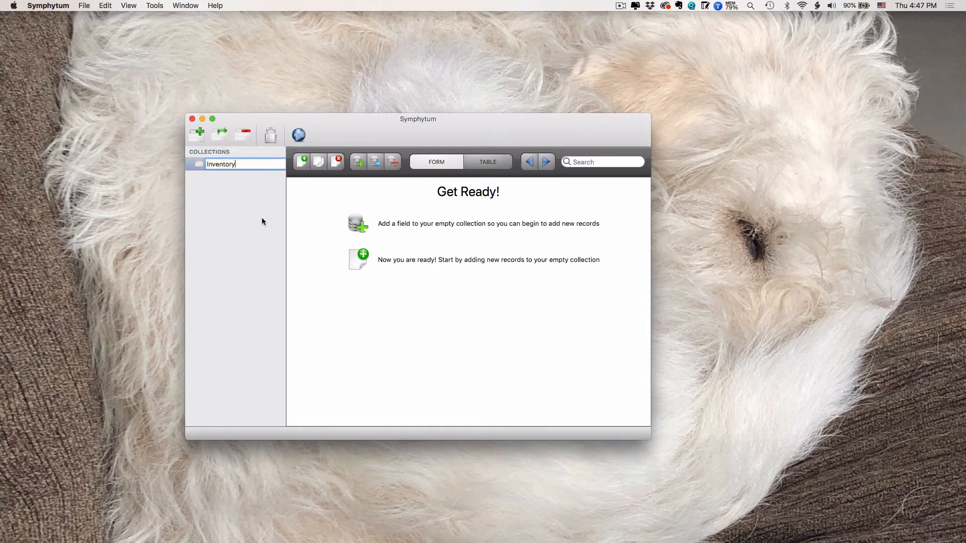
key("Return")
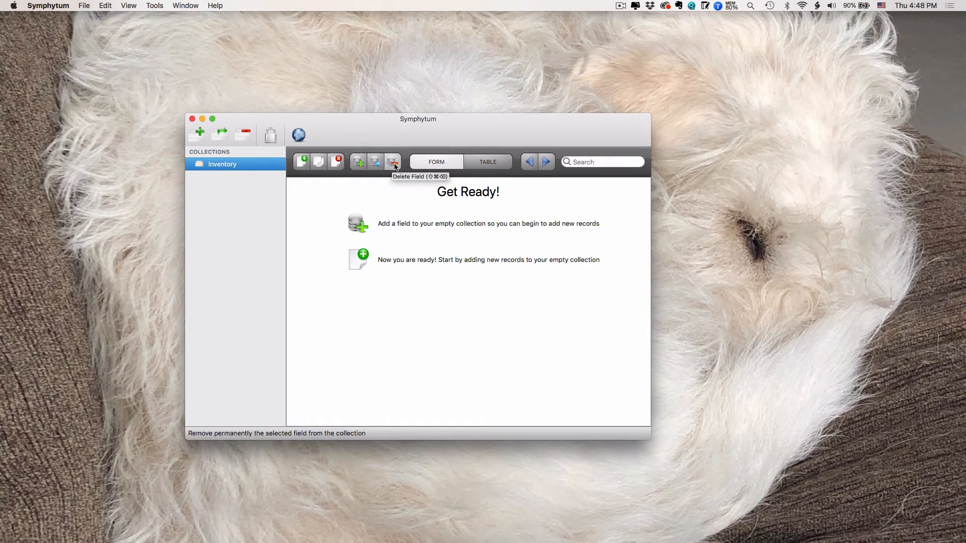
Step: Add a non-required Text field named Item to the Inventory collection and create a new record
left_click(359, 163)
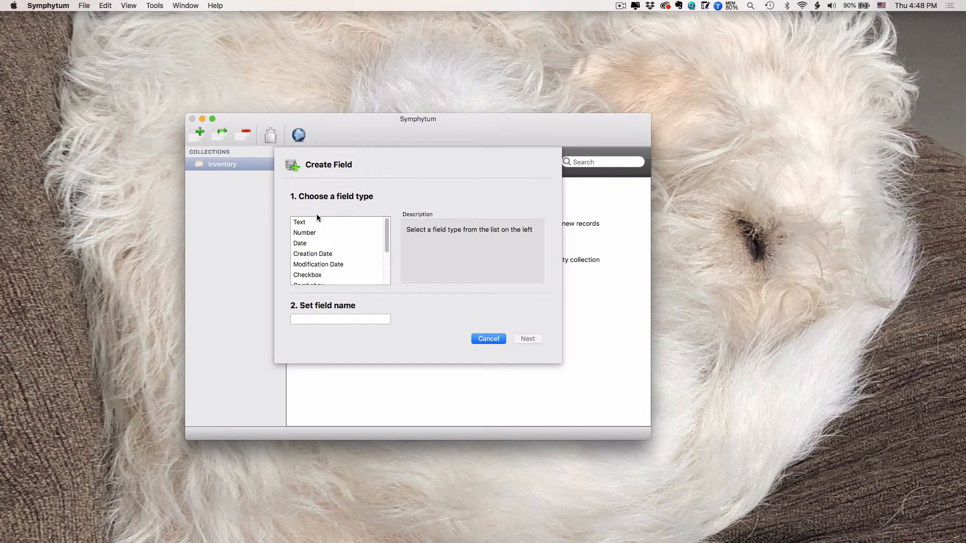
left_click(312, 224)
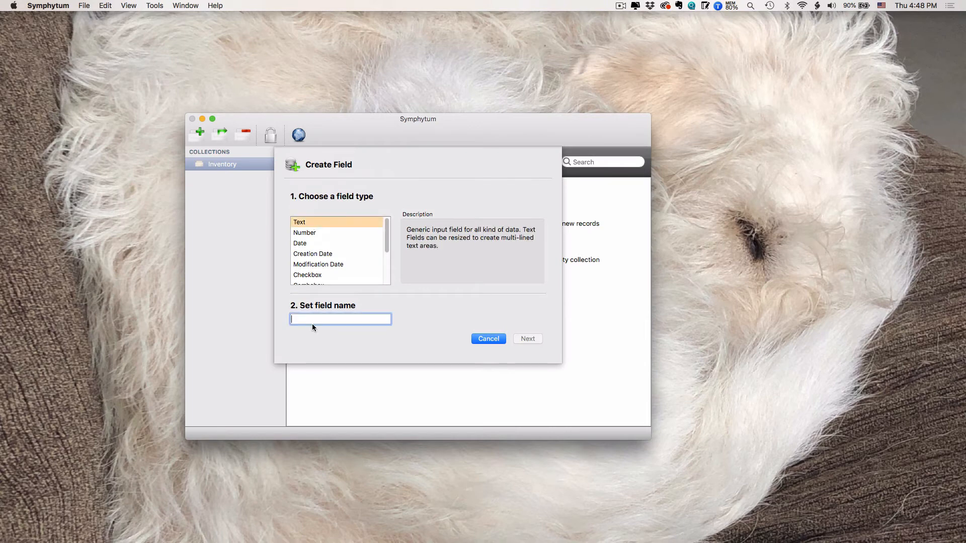
type("Item")
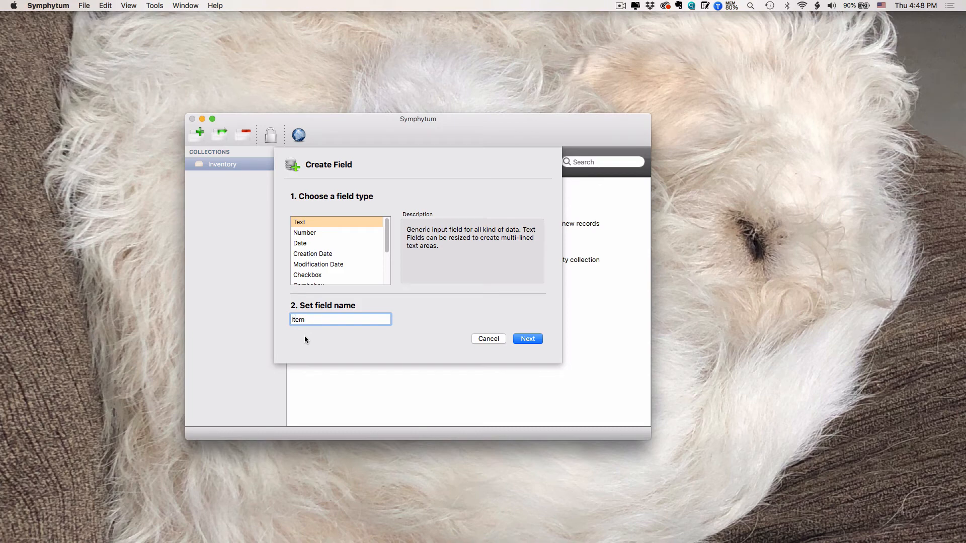
key("Return")
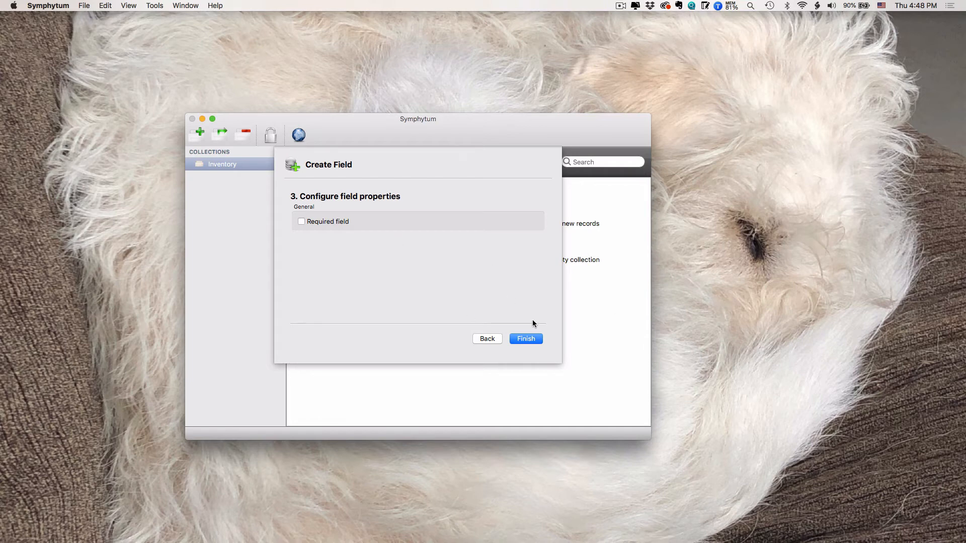
left_click(526, 339)
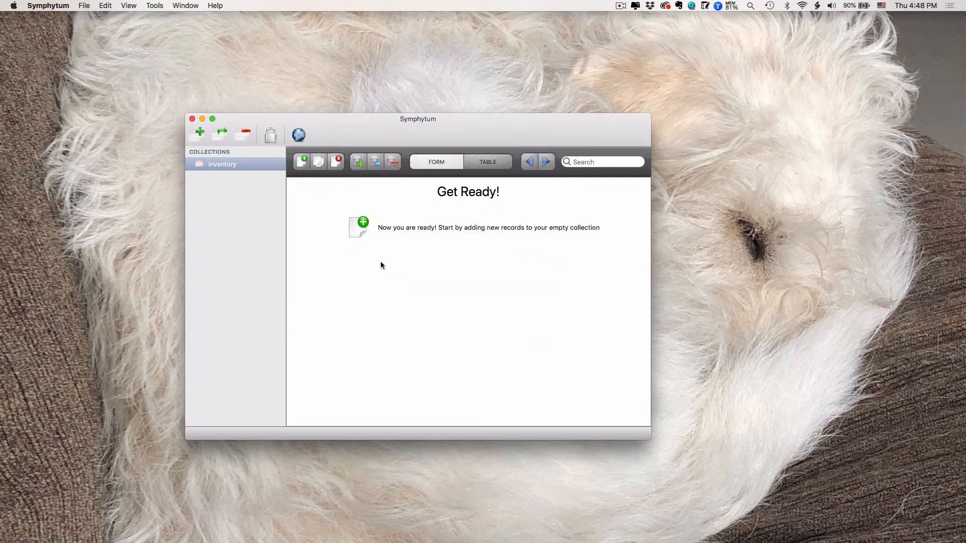
left_click(303, 160)
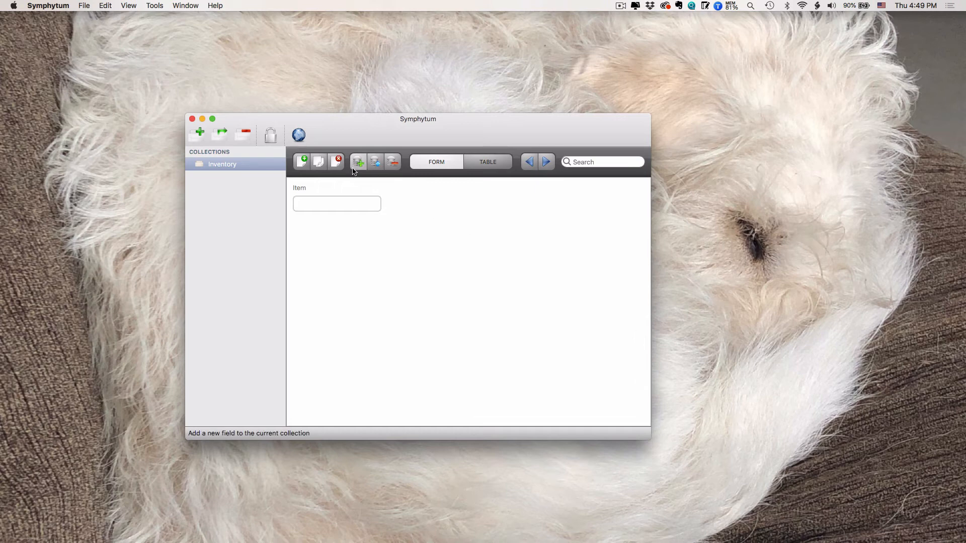
Step: Start a new Combobox field named Location and proceed to its field properties
left_click(358, 162)
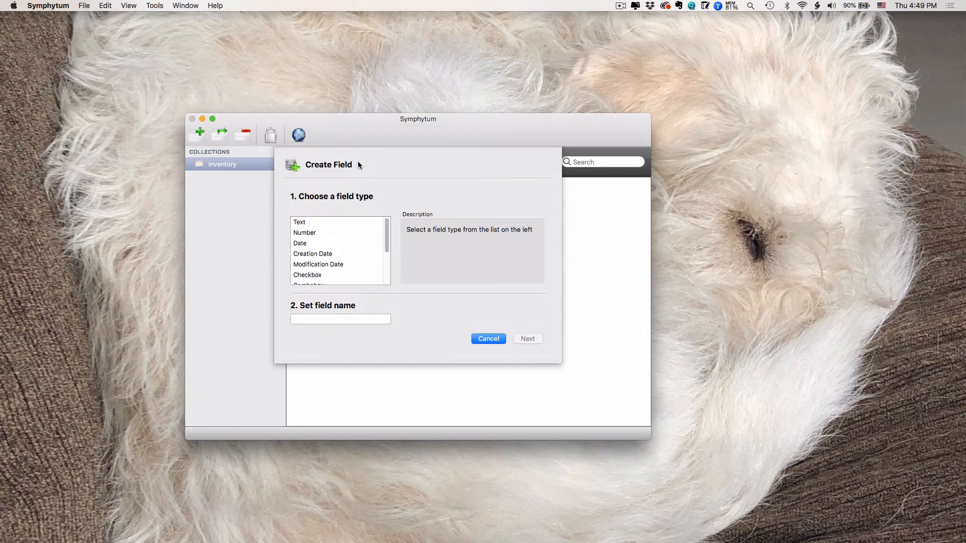
scroll(354, 243, "down", 2)
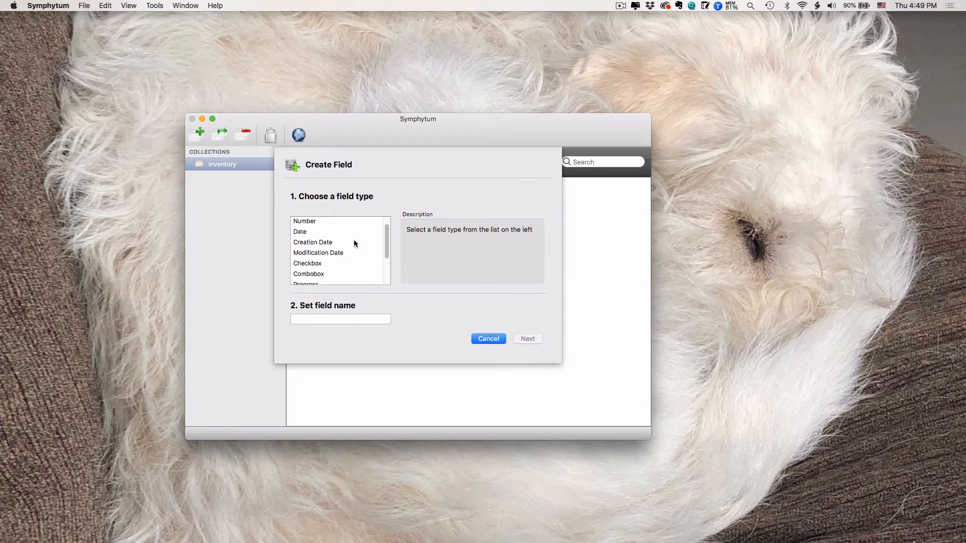
scroll(355, 243, "down", 2)
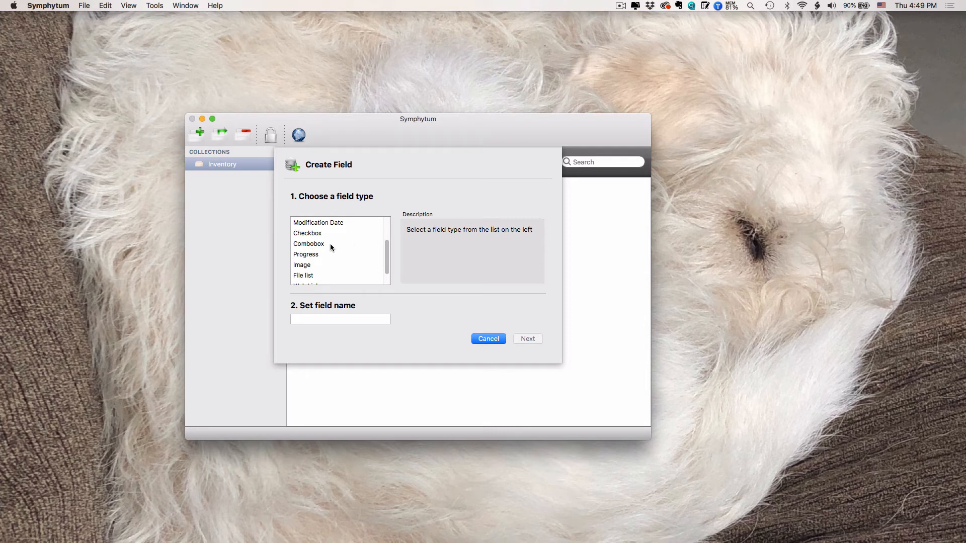
left_click(299, 244)
left_click(325, 319)
type("Location")
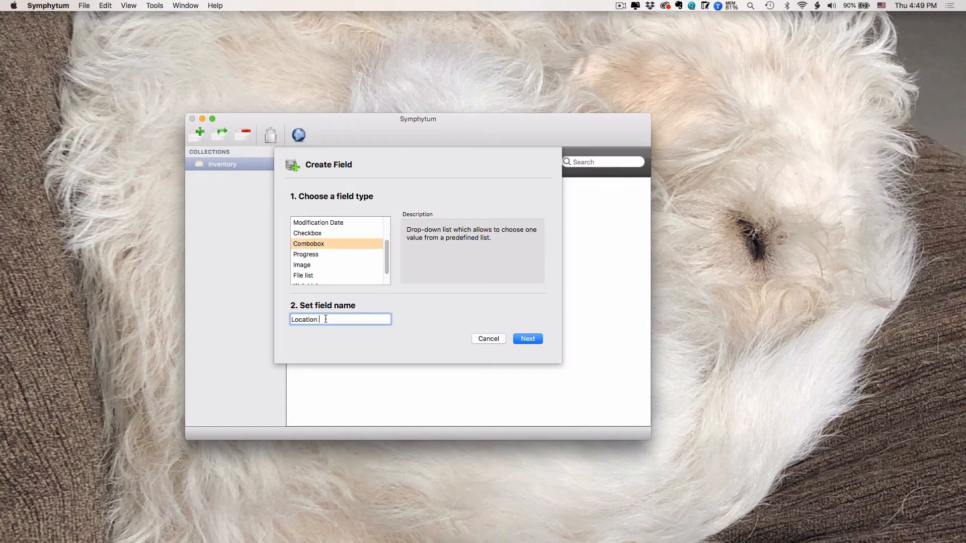
key("Return")
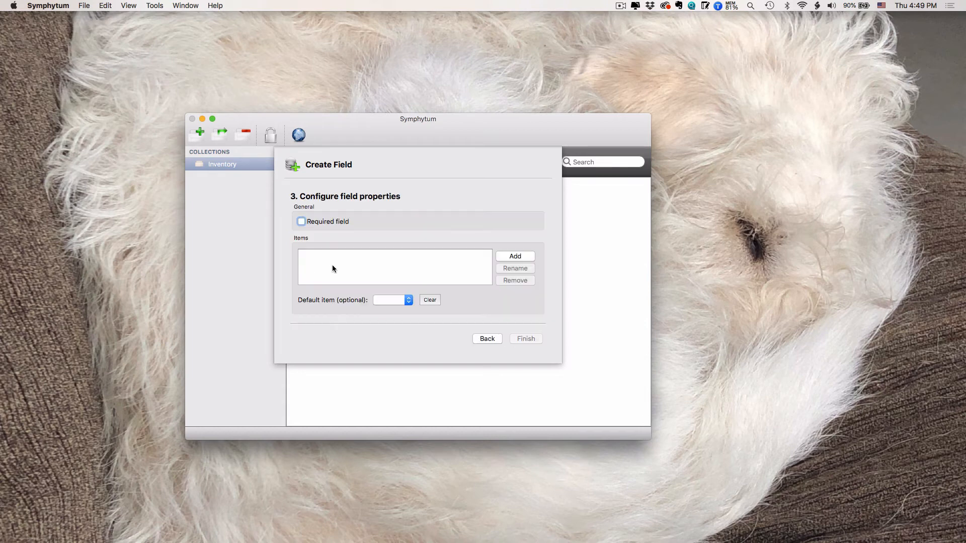
Step: Add Bin and File Cabinet as items of the Location combobox
left_click(324, 260)
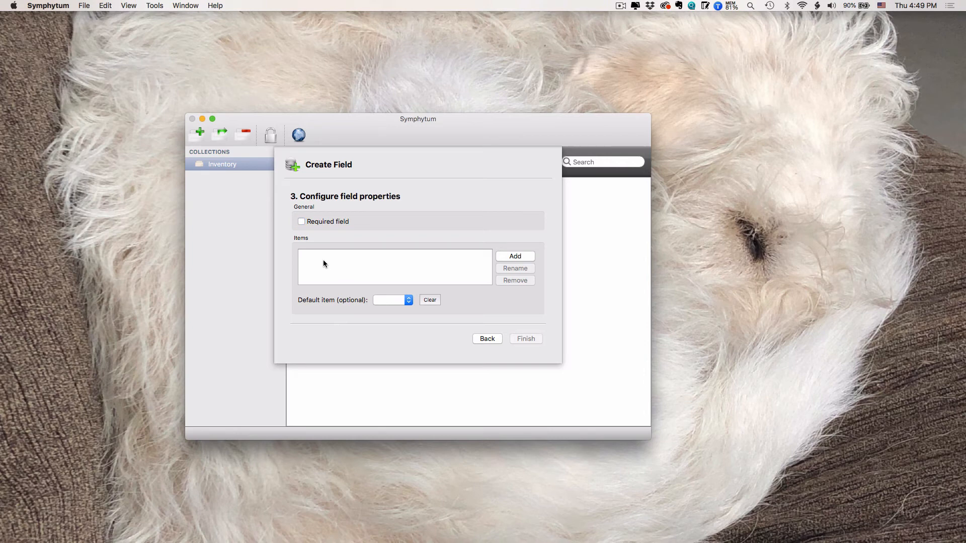
left_click(517, 256)
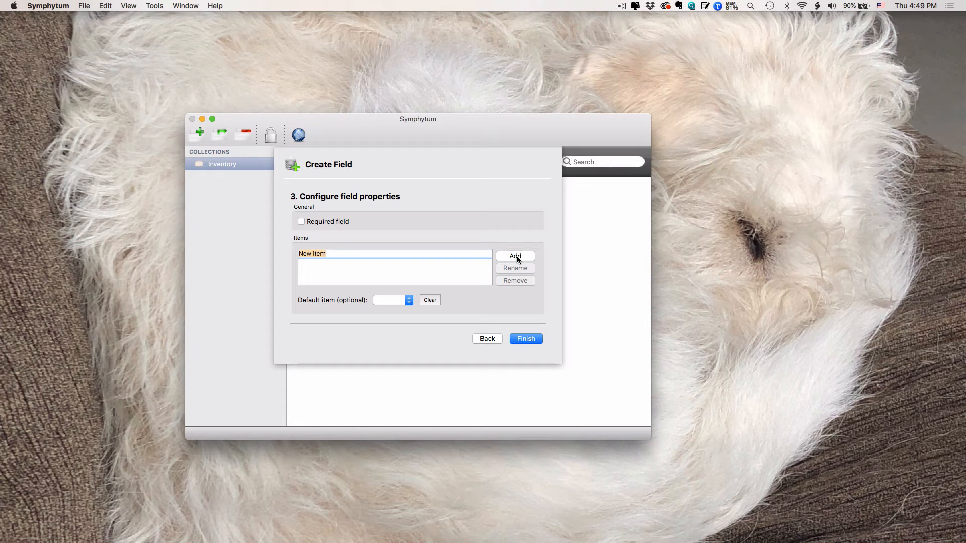
type("Bins")
key("BackSpace")
key("Return")
left_click(515, 256)
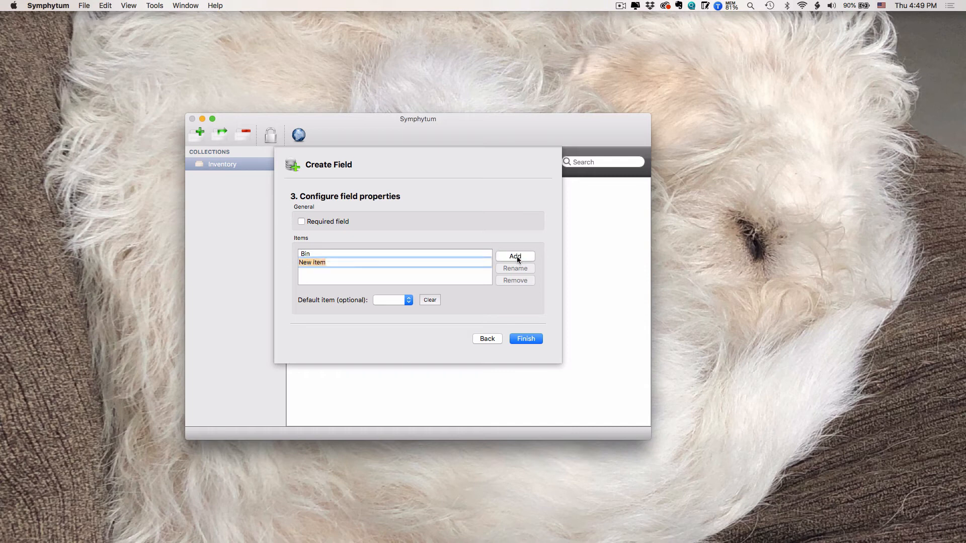
type("File Cabinet")
Step: Add Bureau and Back Hall to the Location combobox items
left_click(515, 256)
double_click(316, 271)
type("Bu")
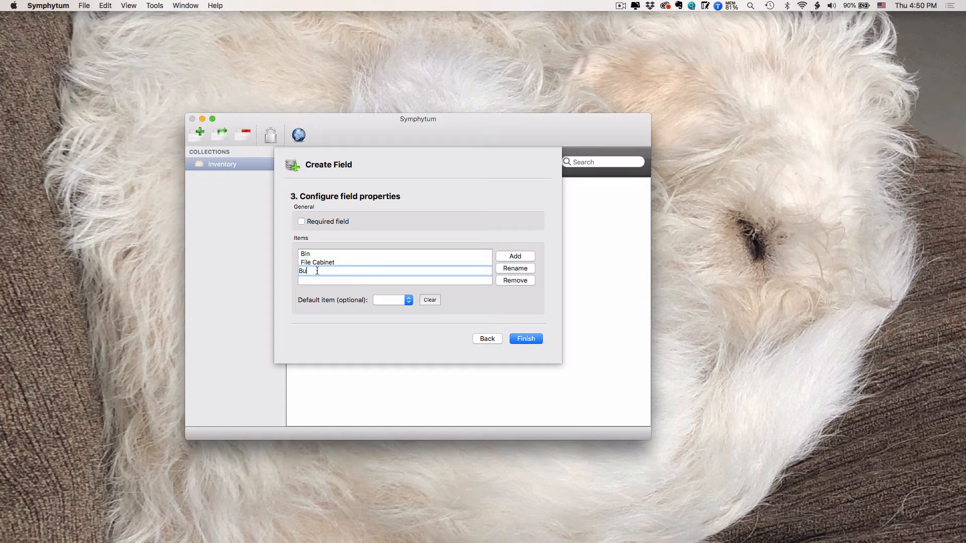
type("reau")
left_click(520, 257)
double_click(310, 280)
type("Back")
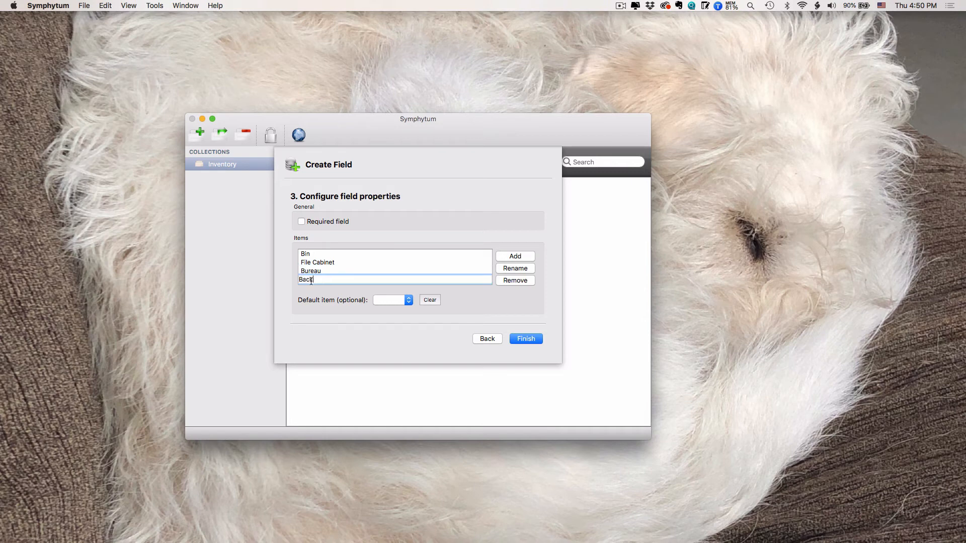
type(" Hall")
key("Return")
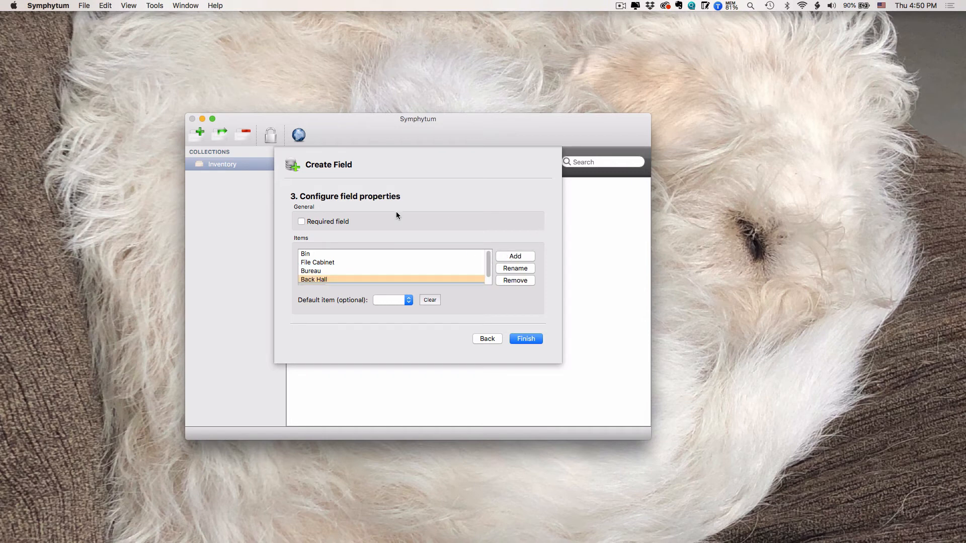
scroll(396, 262, "down", 1)
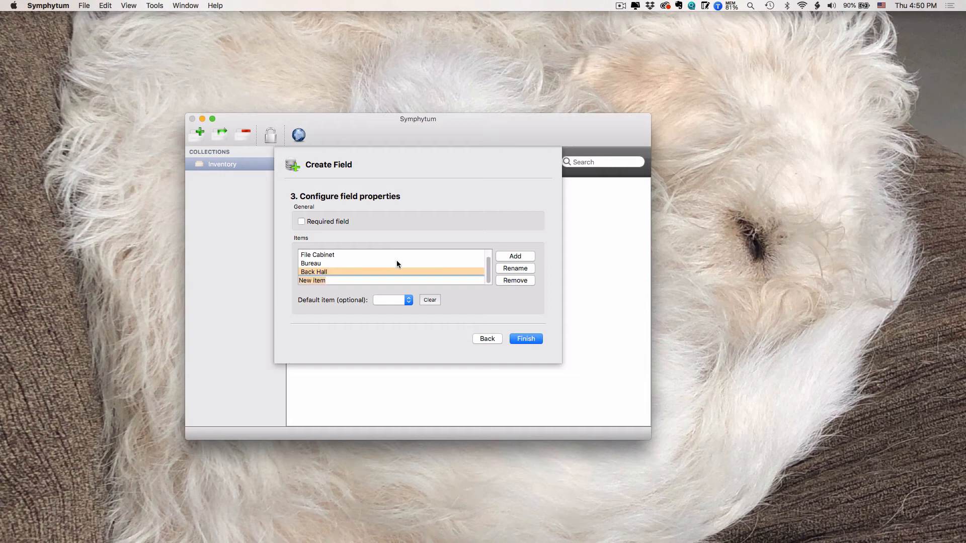
Step: Name the new item in the combobox list Flat File
triple_click(343, 282)
type("Flat File")
Step: Set Bin as the default combobox item and finish creating the field
left_click(373, 302)
left_click(391, 306)
left_click(391, 302)
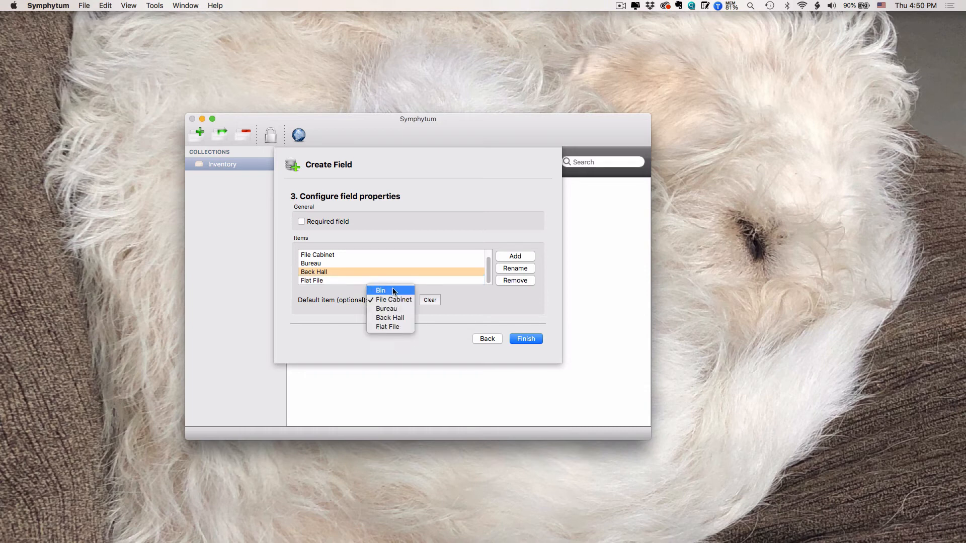
left_click(394, 291)
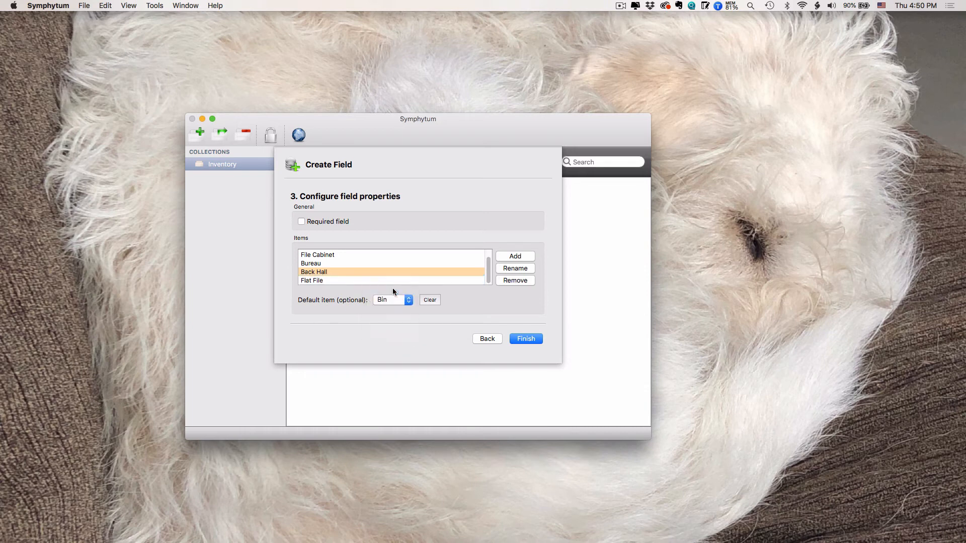
left_click(528, 339)
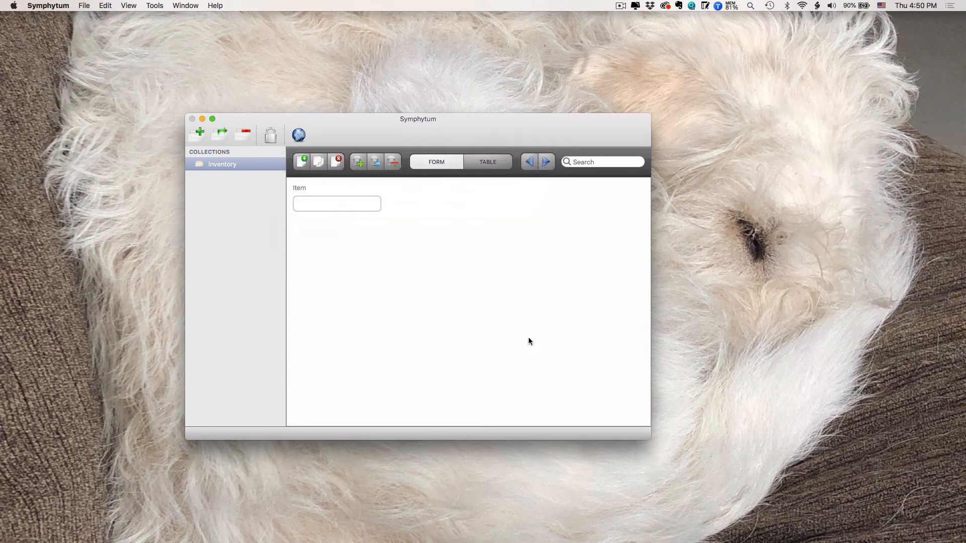
Step: Review the available choices of the Location Type field without changing its selection
left_click(372, 243)
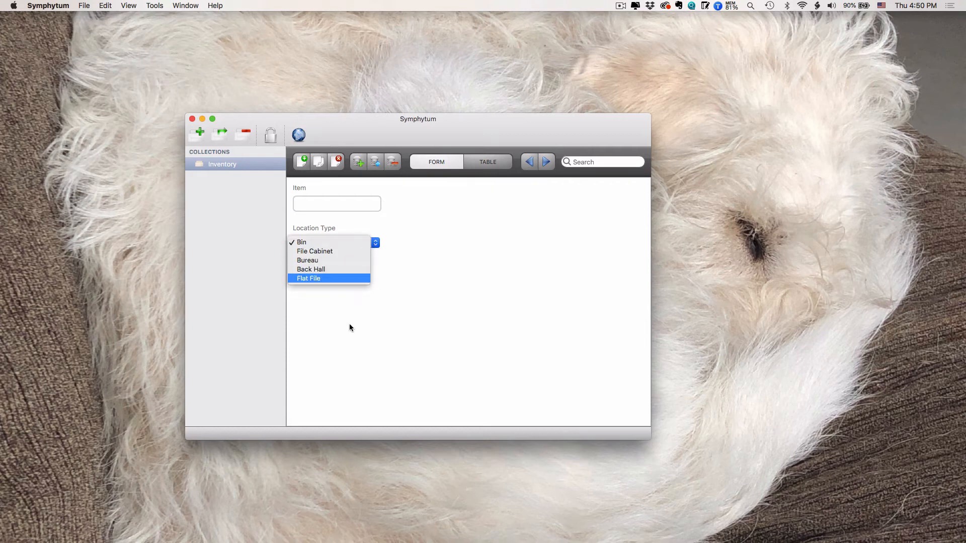
left_click(412, 330)
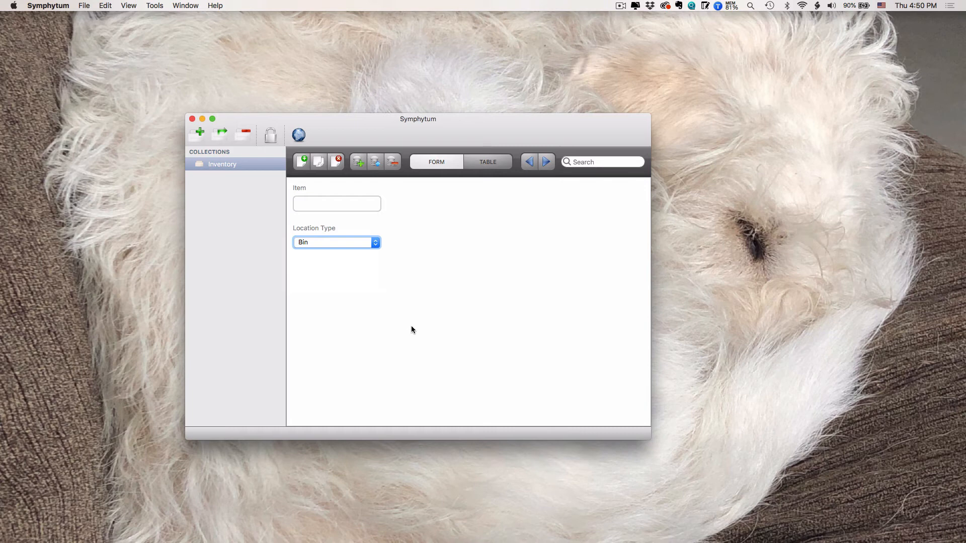
left_click(345, 243)
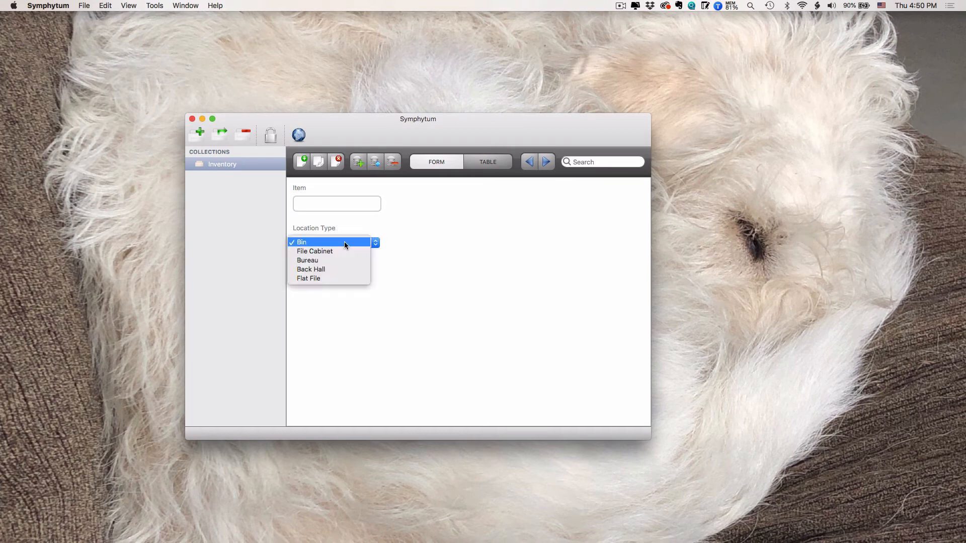
left_click(514, 238)
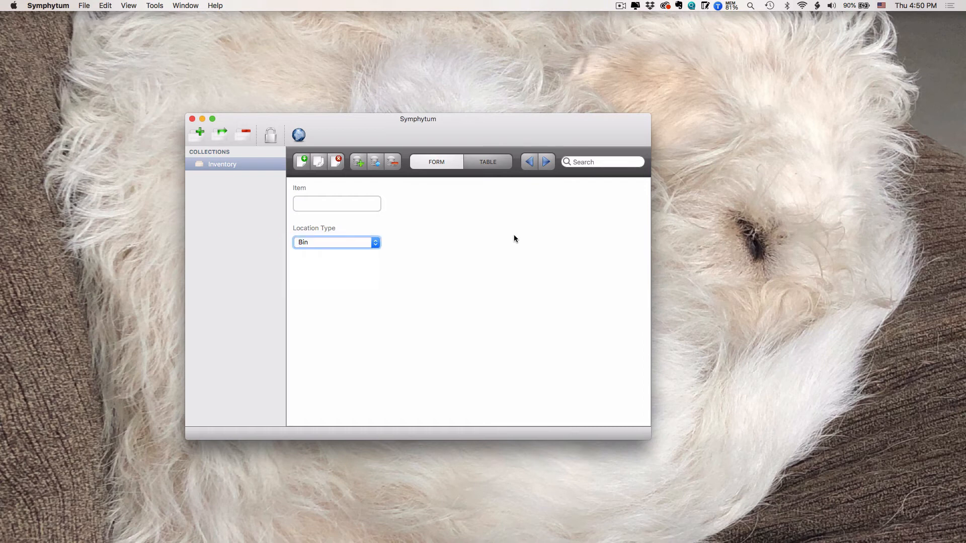
left_click(346, 242)
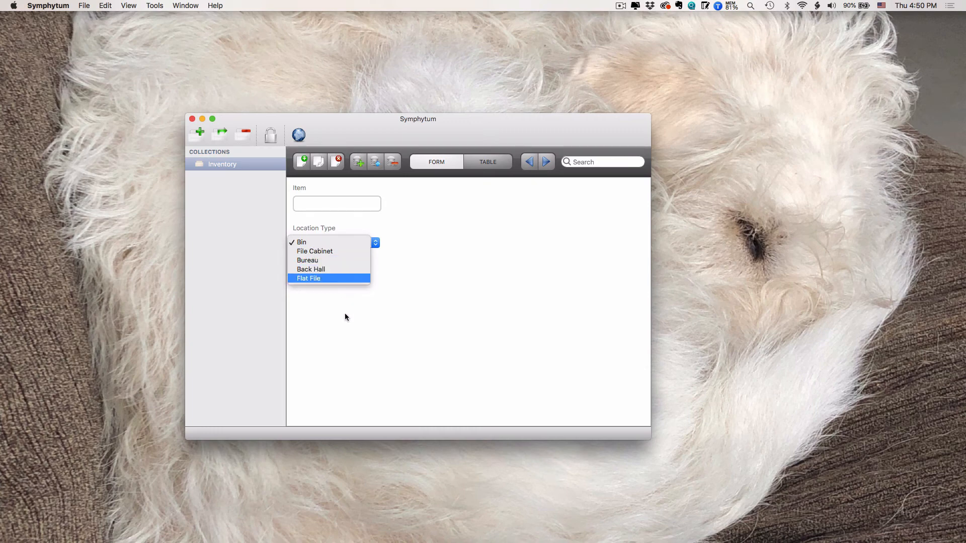
left_click(393, 341)
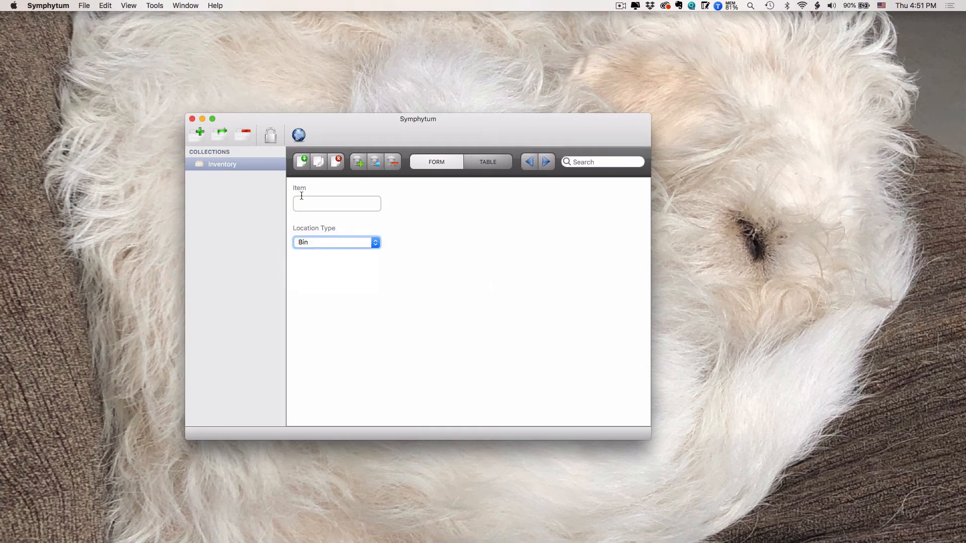
Step: Add a non-required Text field named Sub-location and place it beside the Location Type field on the form
left_click(359, 159)
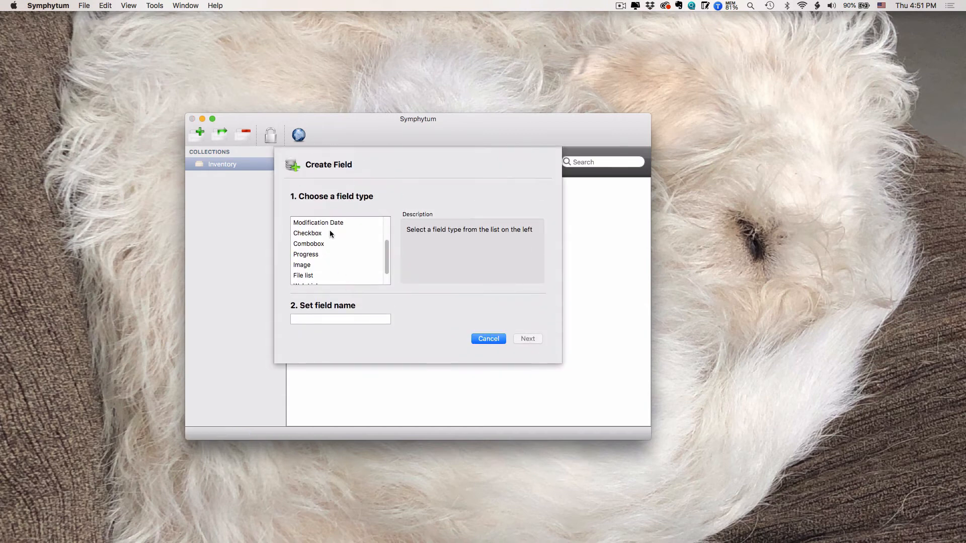
scroll(321, 239, "up", 3)
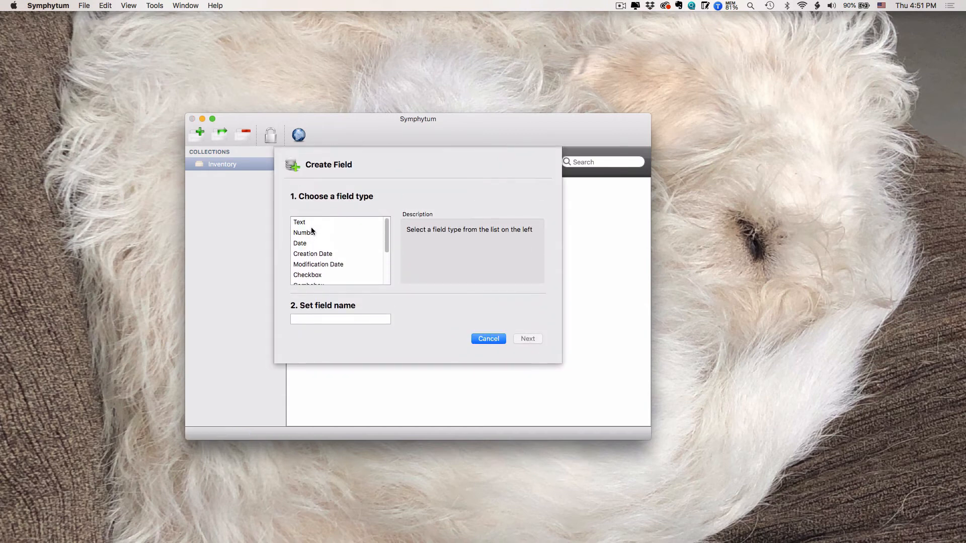
left_click(308, 222)
type("Sub")
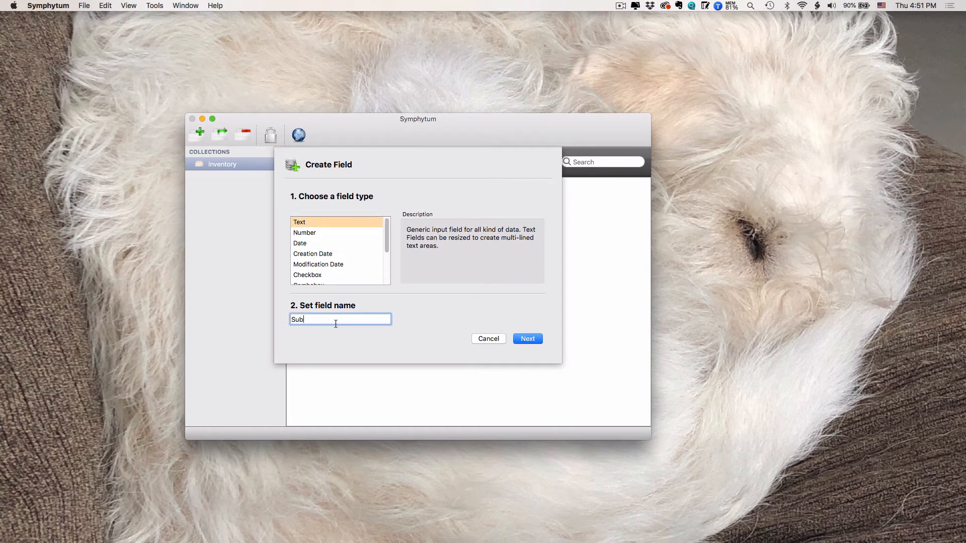
type("-location")
scroll(334, 272, "down", 3)
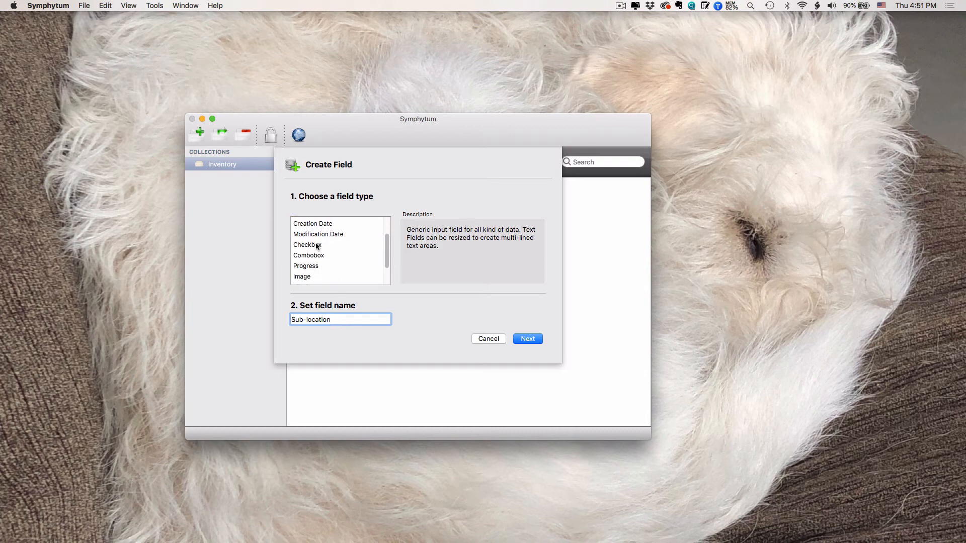
scroll(372, 259, "down", 3)
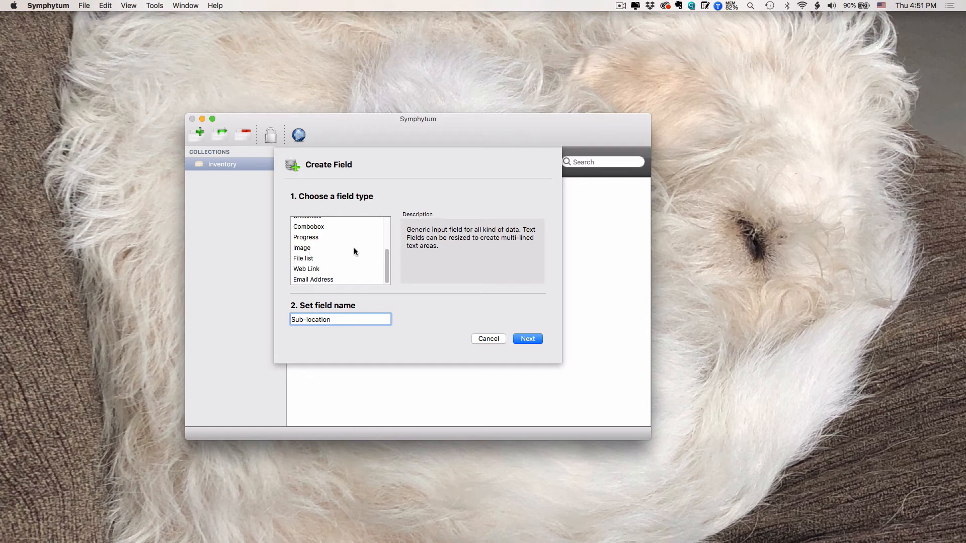
left_click(533, 339)
left_click(535, 339)
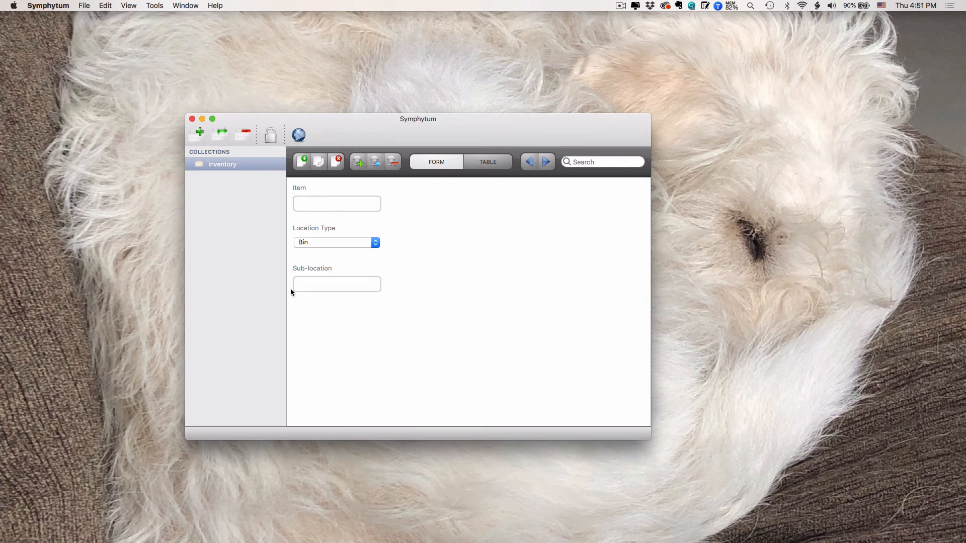
left_click(315, 271)
left_click_drag(308, 270, 414, 228)
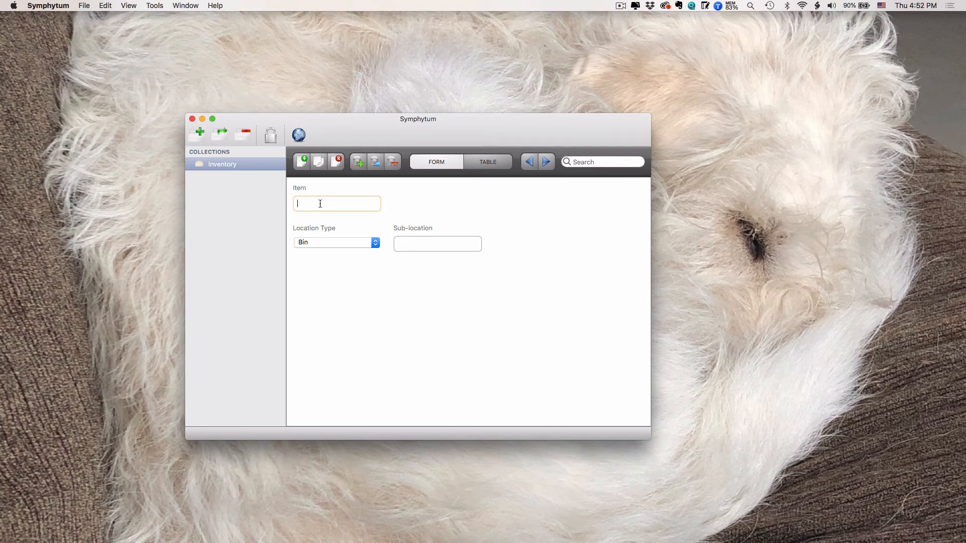
Step: Fill in the record with item Dog postcard, location type File Cabinet and sub-location A2
type("Dog postcard")
left_click(332, 241)
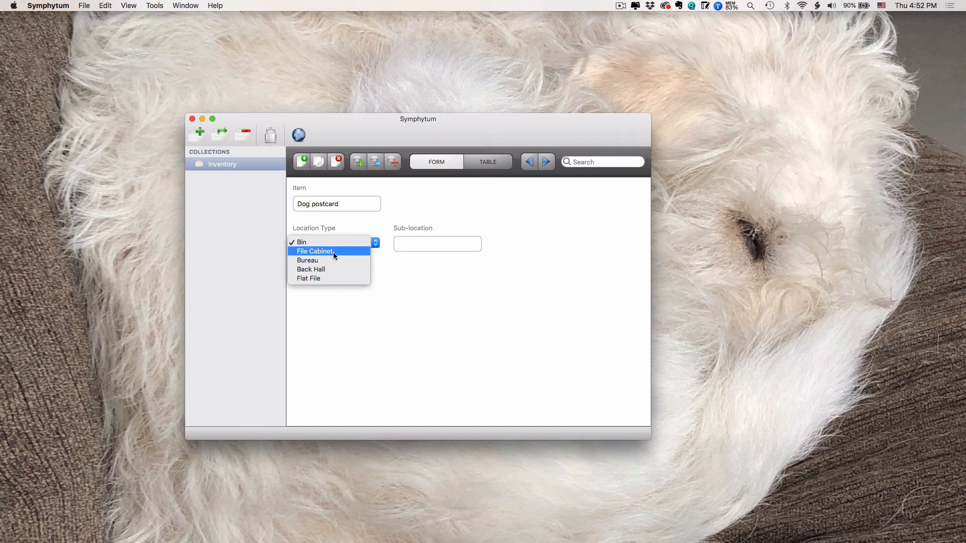
left_click(334, 253)
left_click(433, 246)
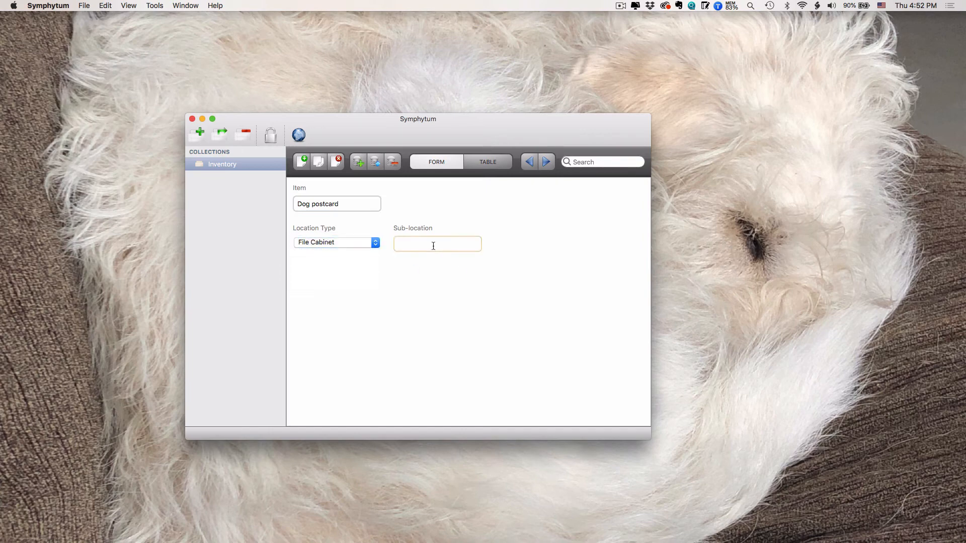
type("A2")
left_click(487, 352)
Step: Create a new record and enter Cat postcard as its item in table view
left_click(302, 160)
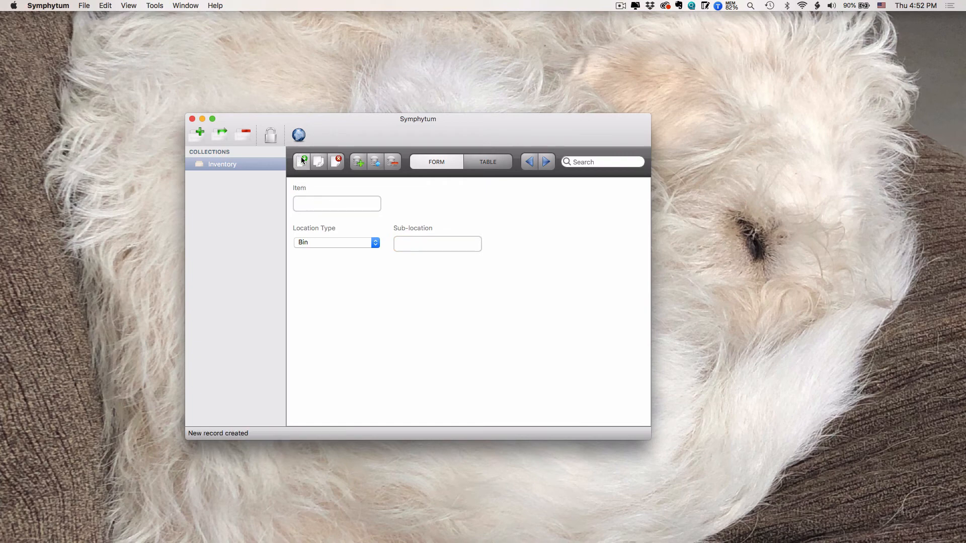
left_click(306, 203)
left_click(487, 162)
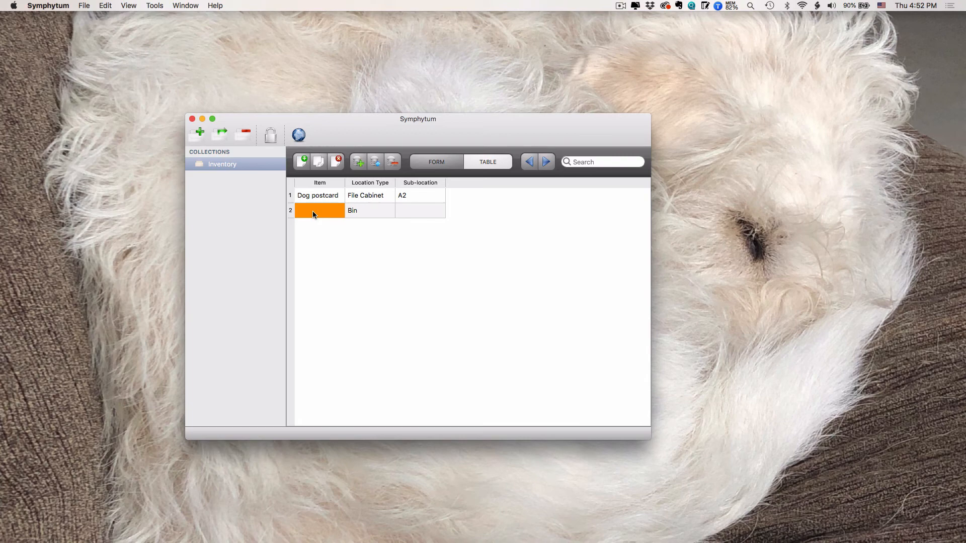
type("Cat postcard")
key("Tab")
key("space")
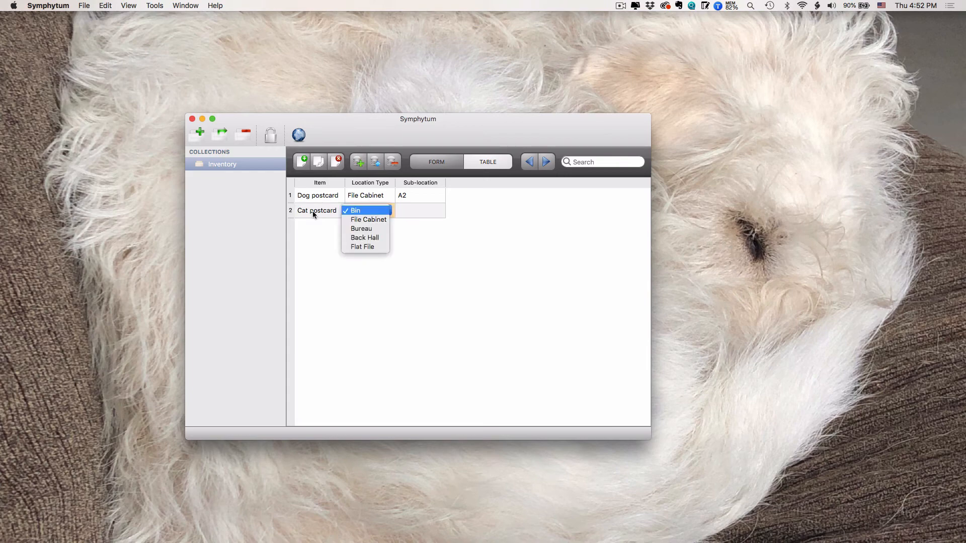
key("Return")
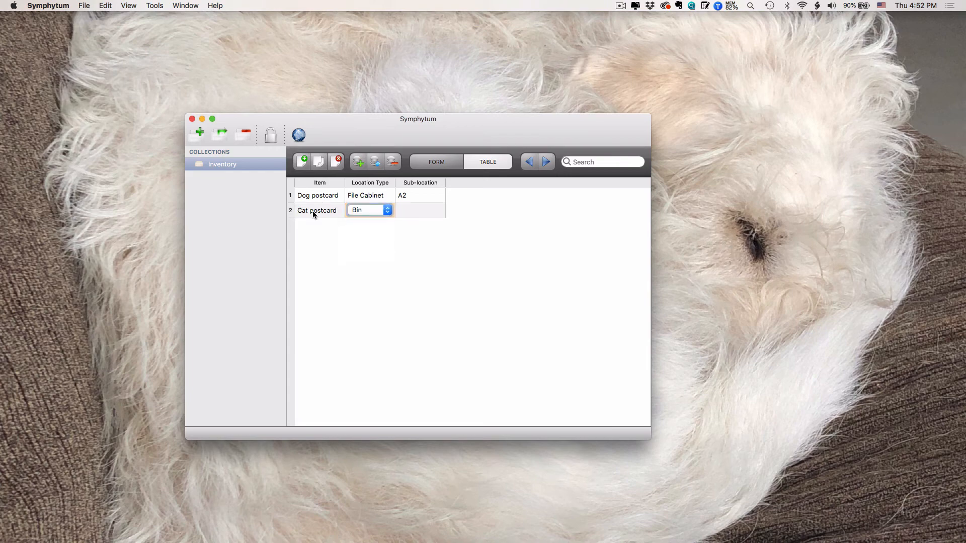
key("space")
key("Down")
key("Down")
key("Down")
key("Down")
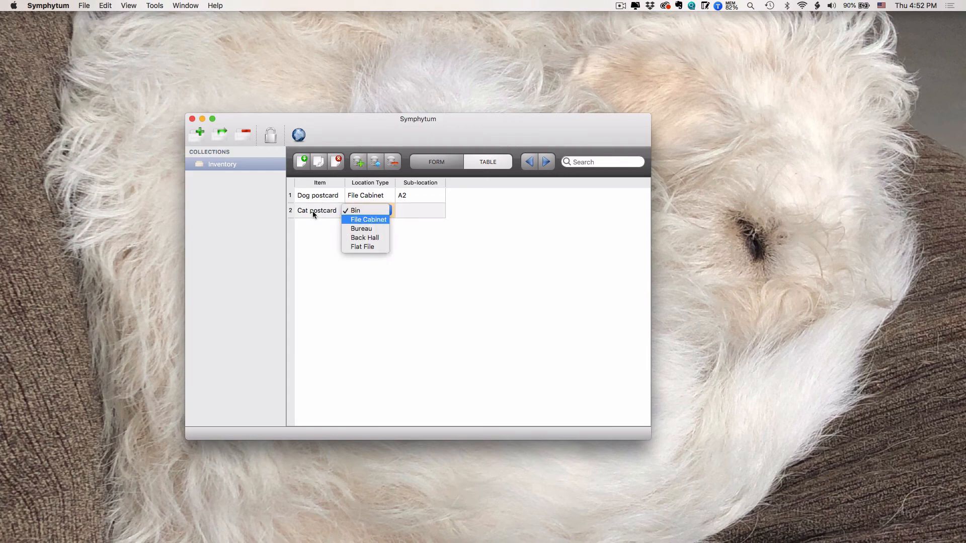
key("Escape")
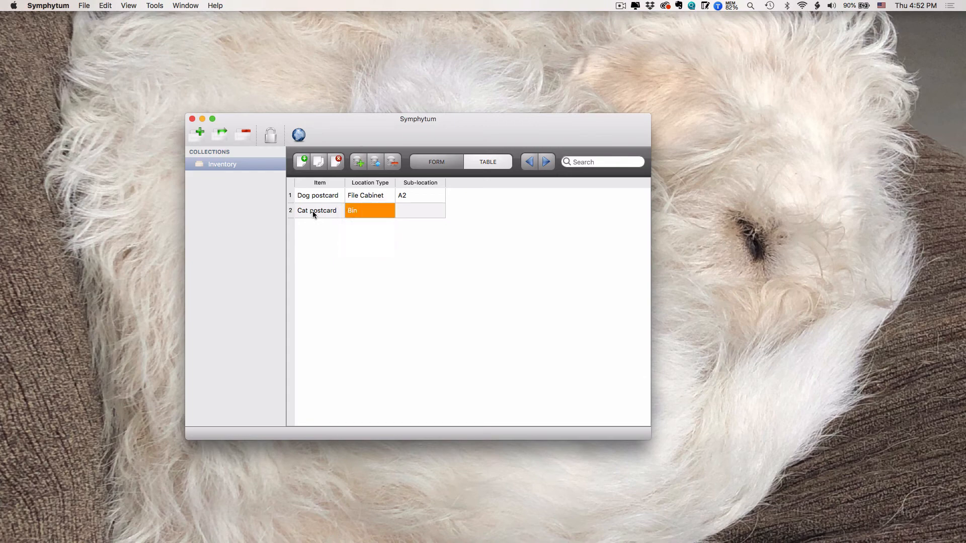
Step: Set the Cat postcard record's location type to File Cabinet and its sub-location to A3
key("space")
key("Down")
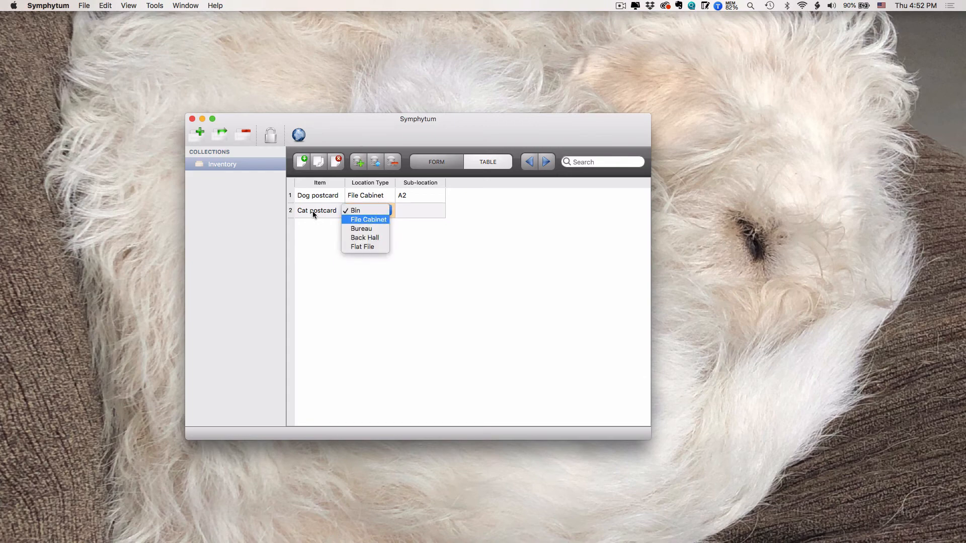
key("Return")
key("Tab")
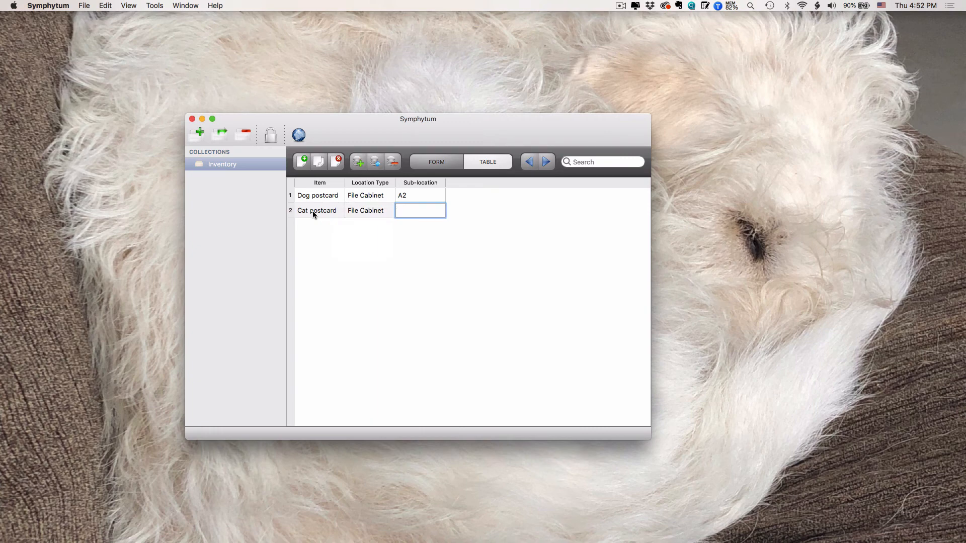
type("A3")
key("Return")
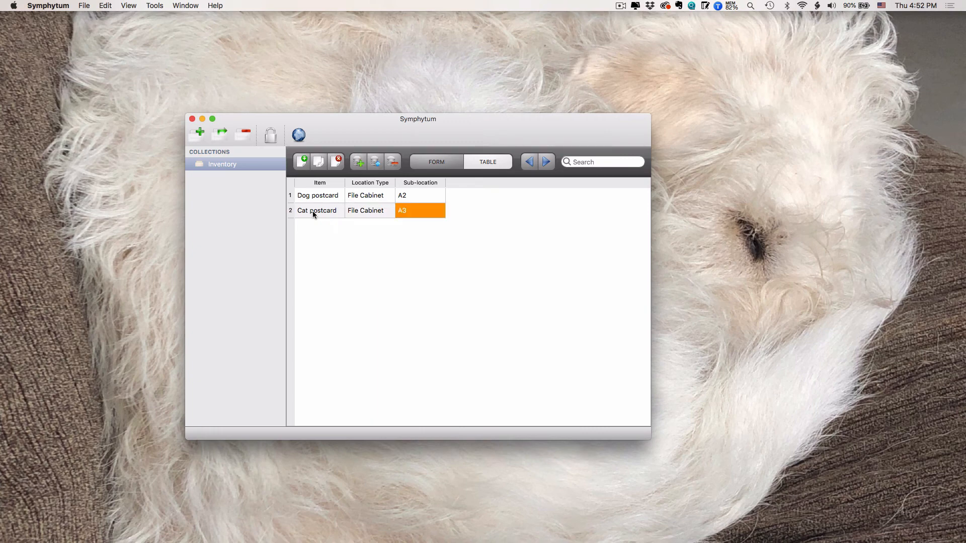
Step: Duplicate the Cat postcard record and change the copy's item to Bunny postcard
left_click(312, 211)
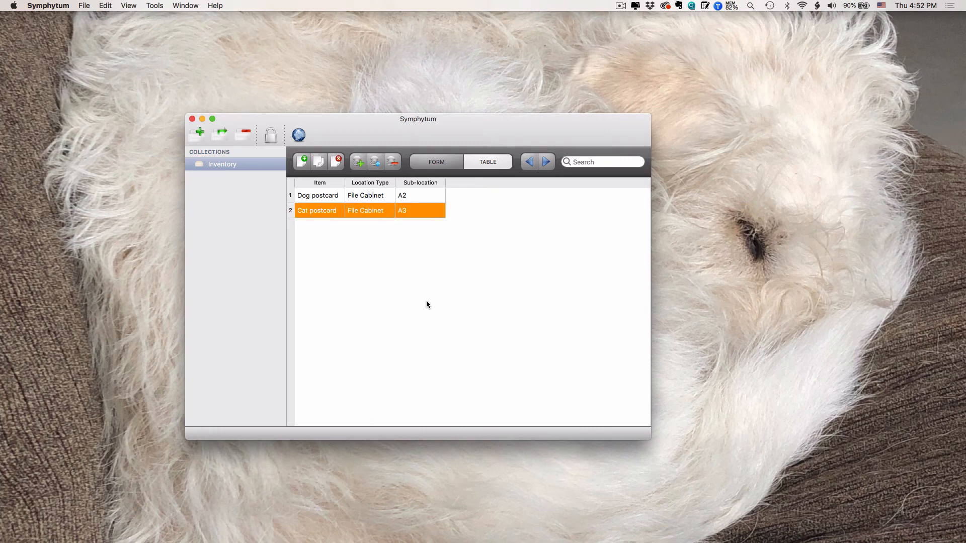
left_click(318, 164)
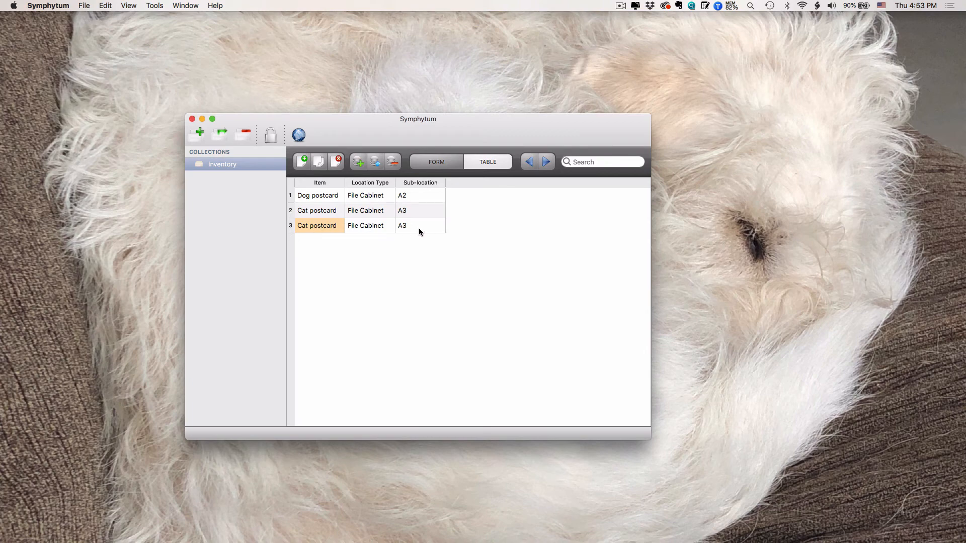
left_click(305, 227)
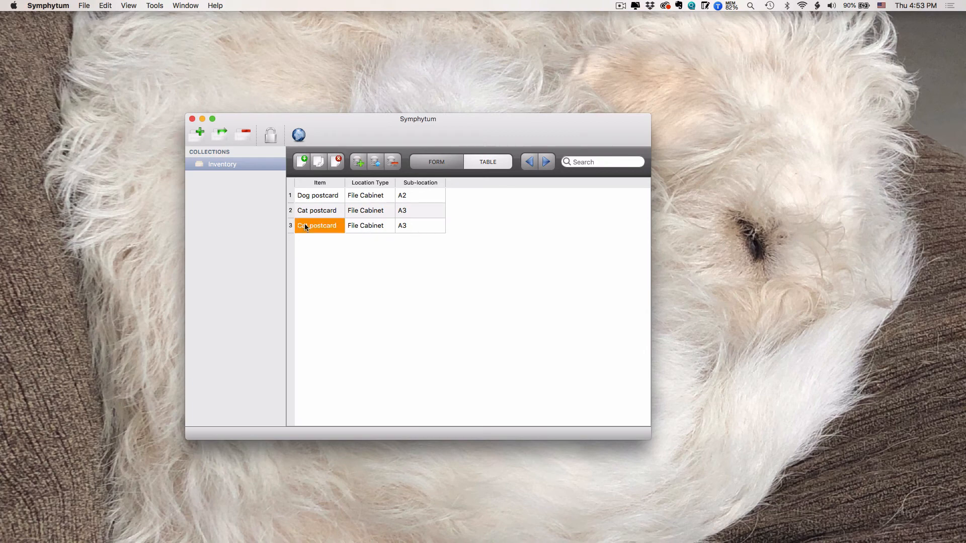
type("Bunny p")
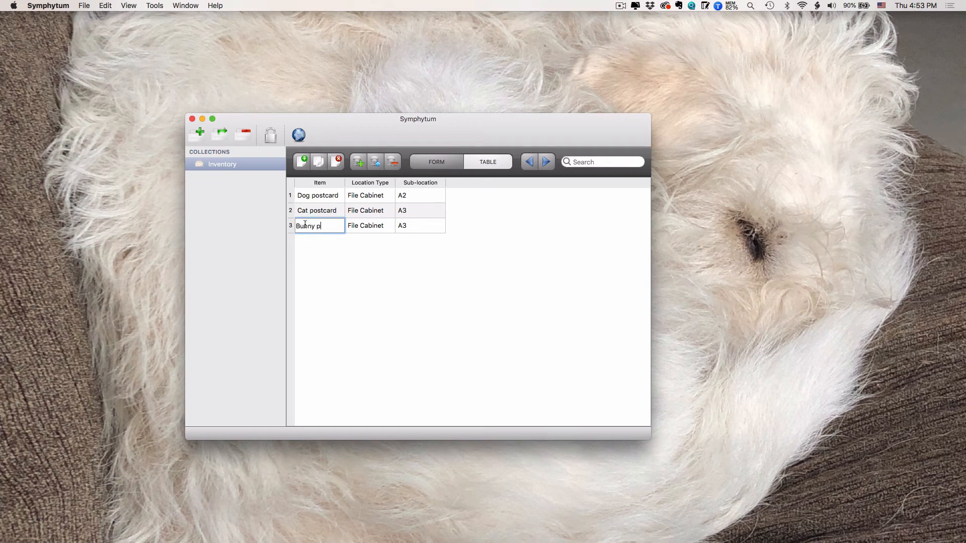
type("ostcard")
key("Return")
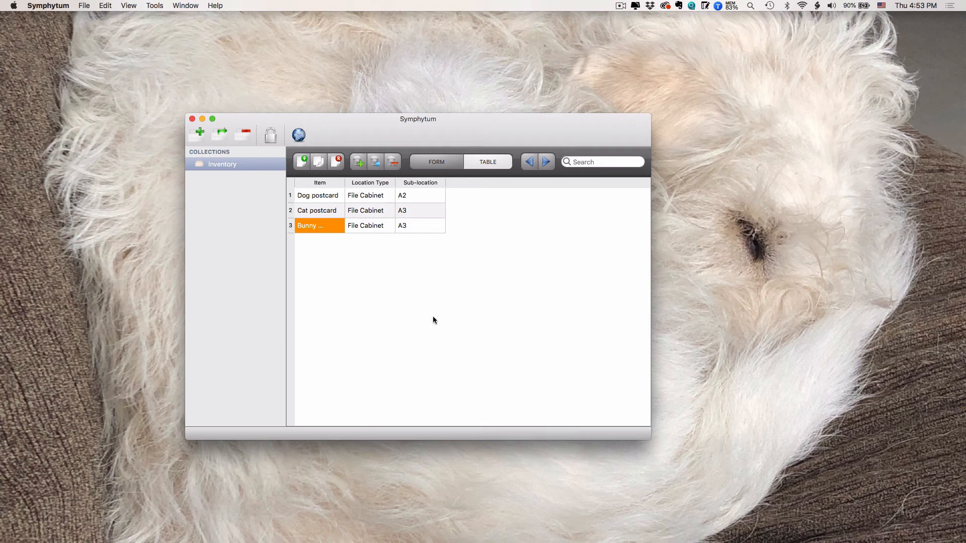
Step: Compare the Bunny postcard record in form view and table view, ending in form view
left_click(437, 161)
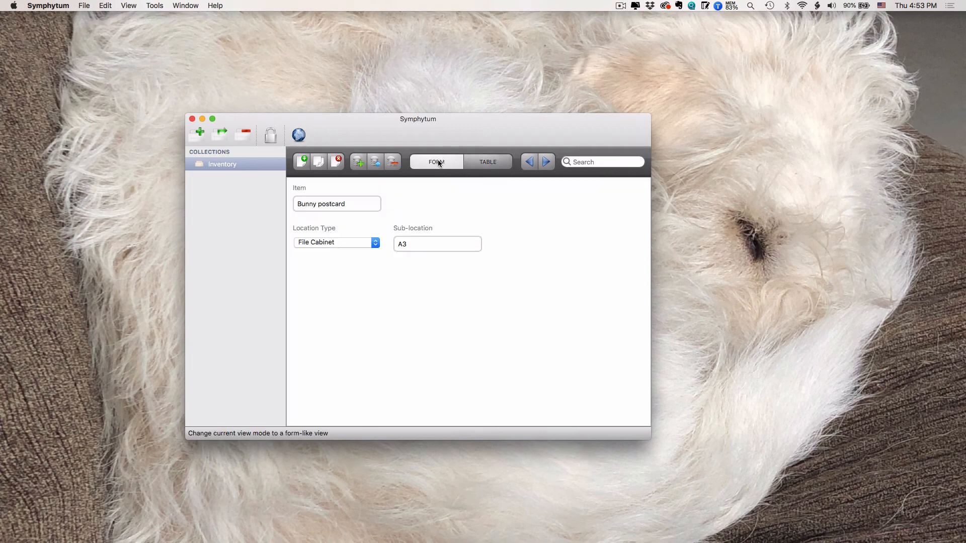
left_click(488, 162)
left_click(443, 165)
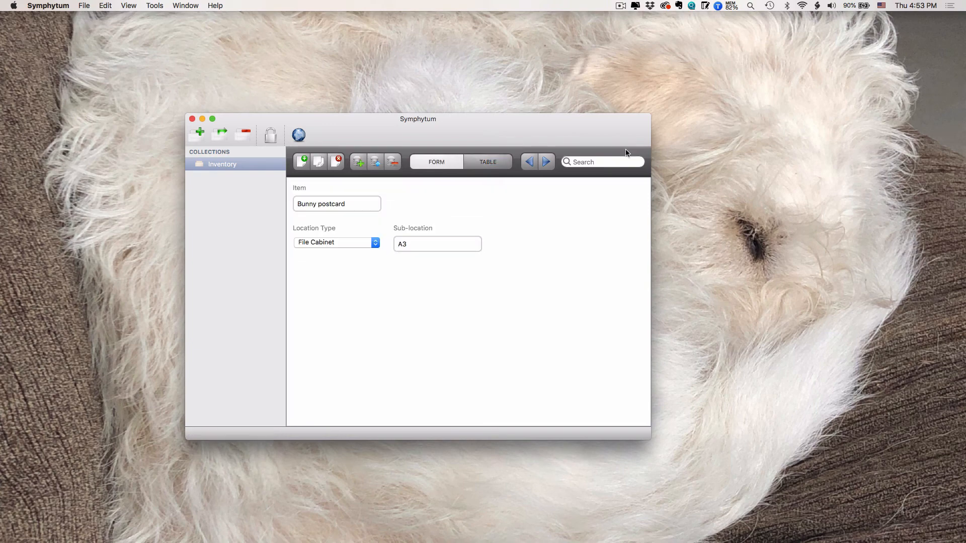
Step: Search the collection for Dog and show the matching record in form view
left_click(606, 158)
type("Dog")
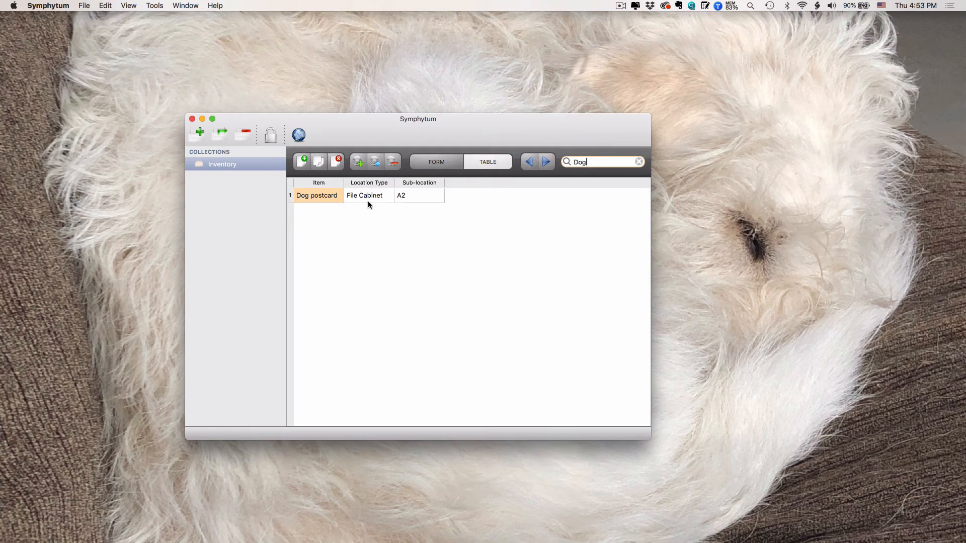
left_click(440, 162)
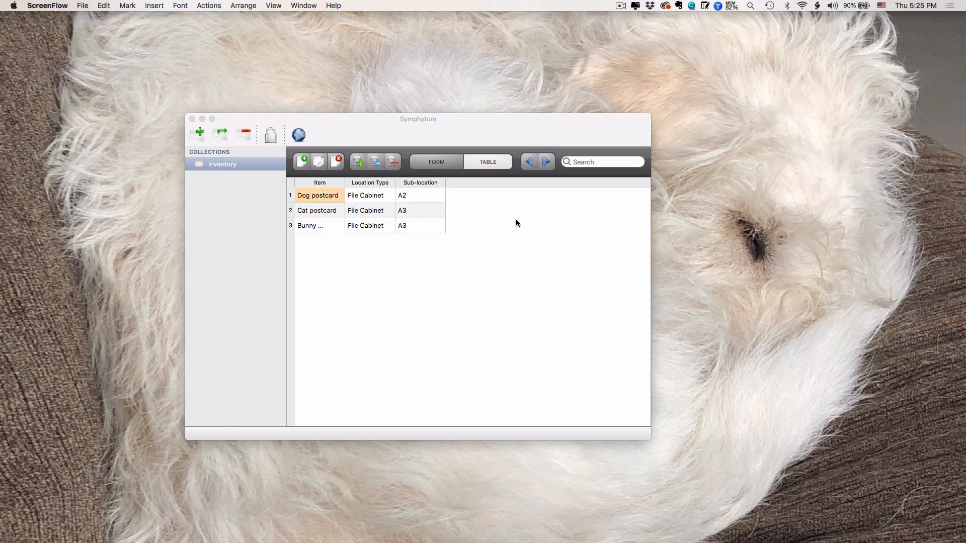
Step: Delete the Dog postcard record from the Inventory collection
left_click(415, 196)
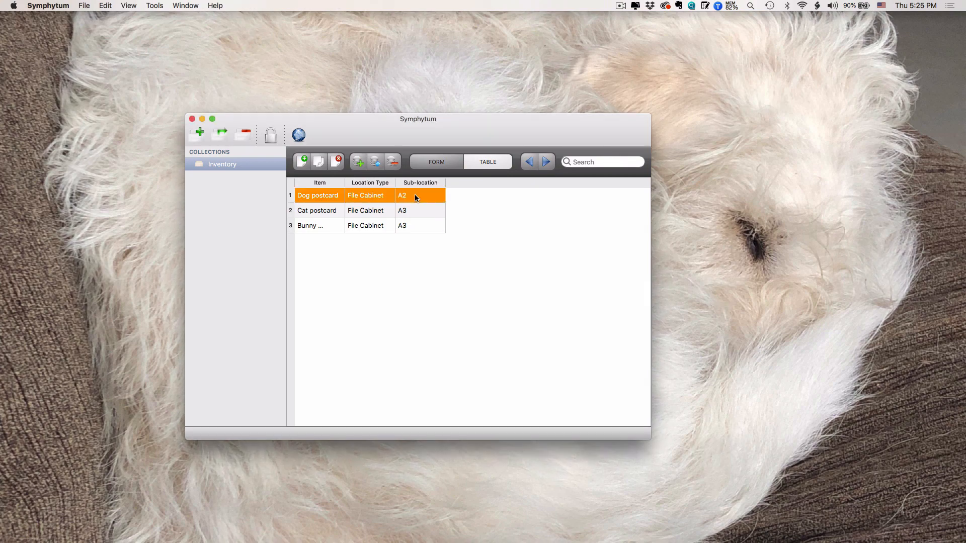
left_click(335, 165)
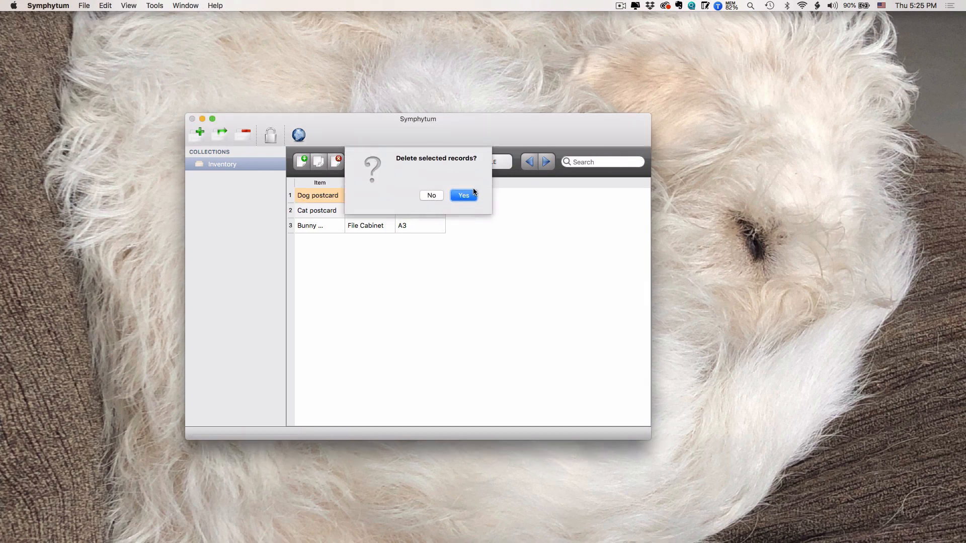
left_click(467, 194)
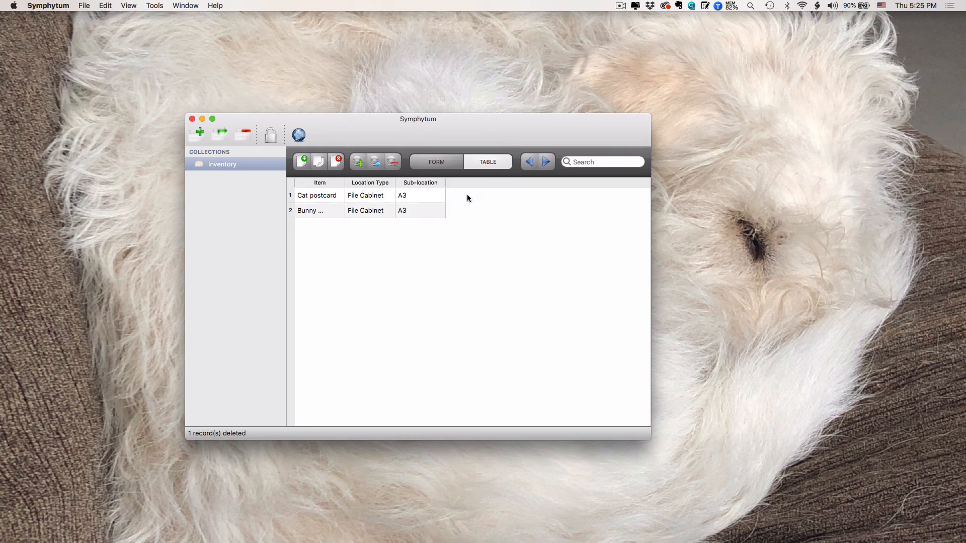